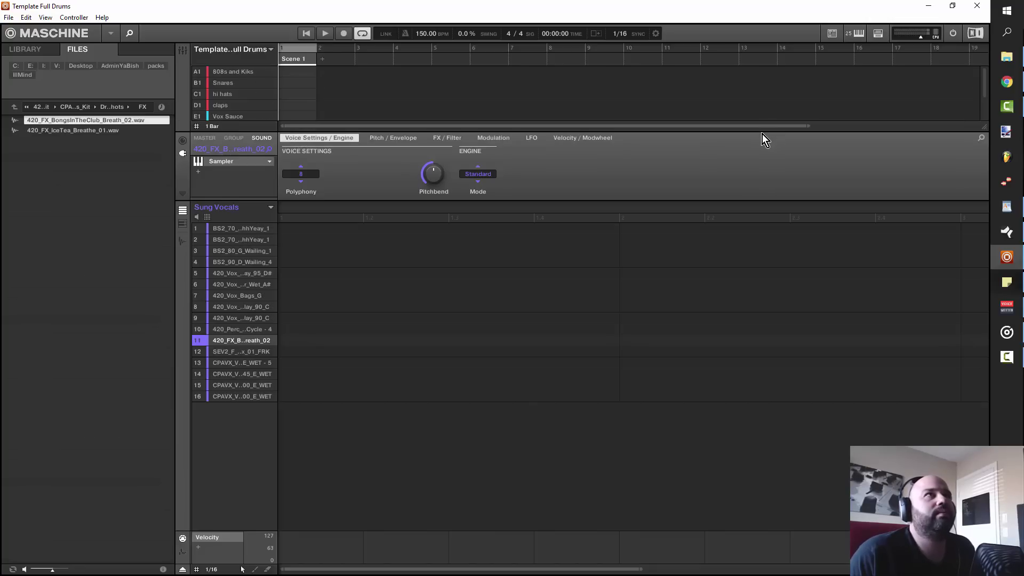
Step: Toggle the sound's automation lane on and off, then hide the file browser
click(183, 194)
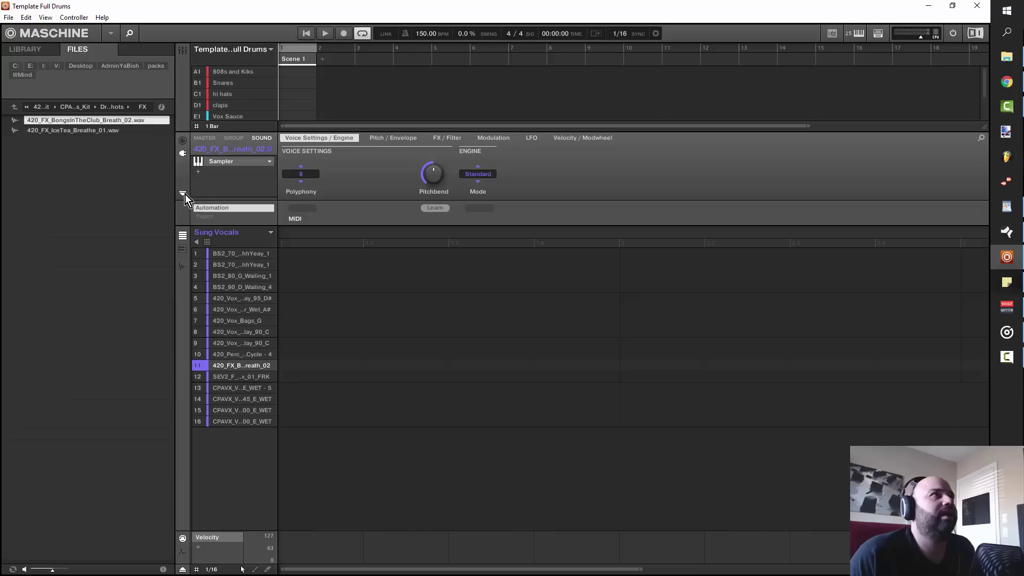
click(183, 195)
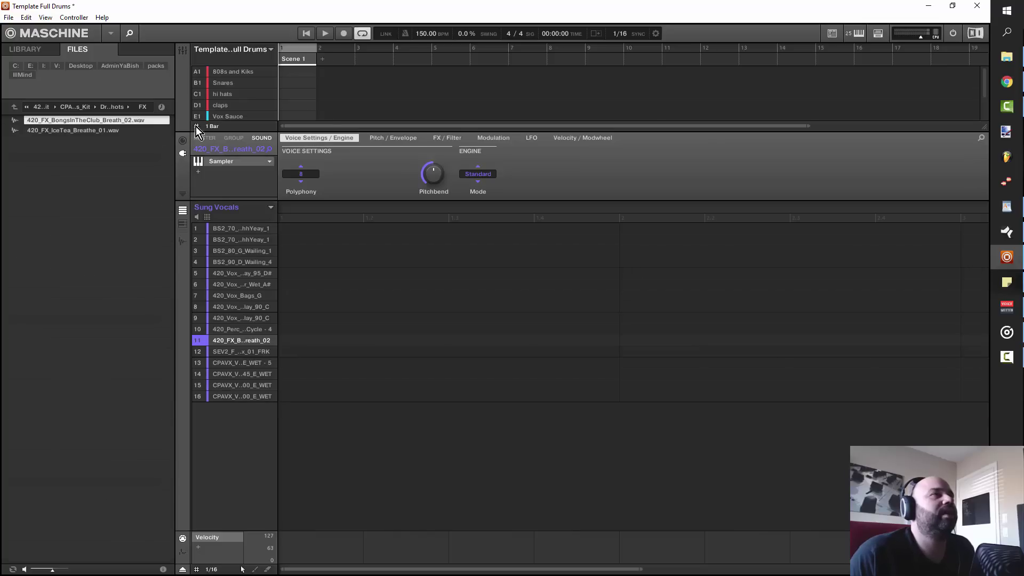
click(129, 34)
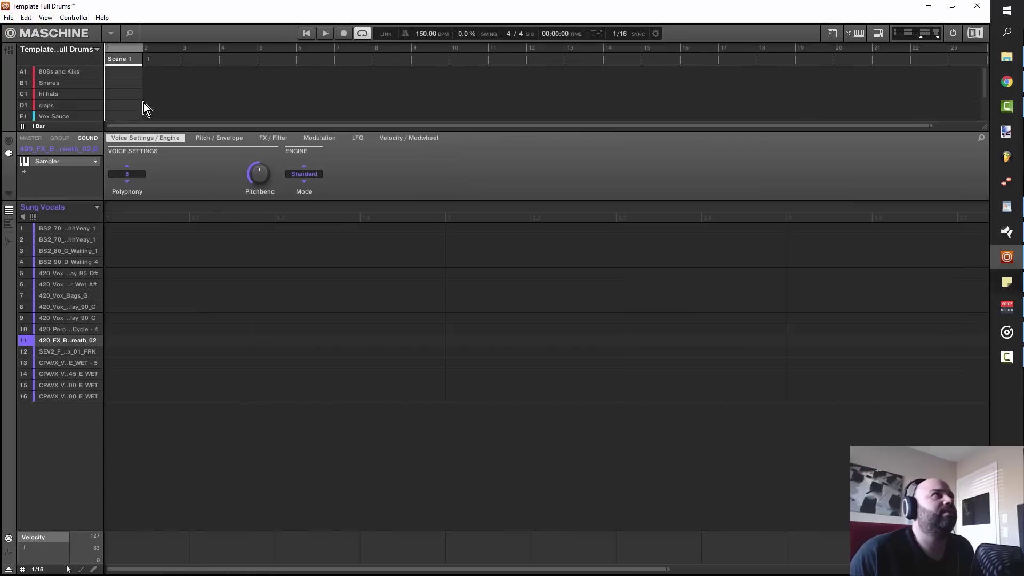
Step: Step through groups 808s and Kiks, Snares, hi hats, claps and Vox Sauce
mouse_move(98, 118)
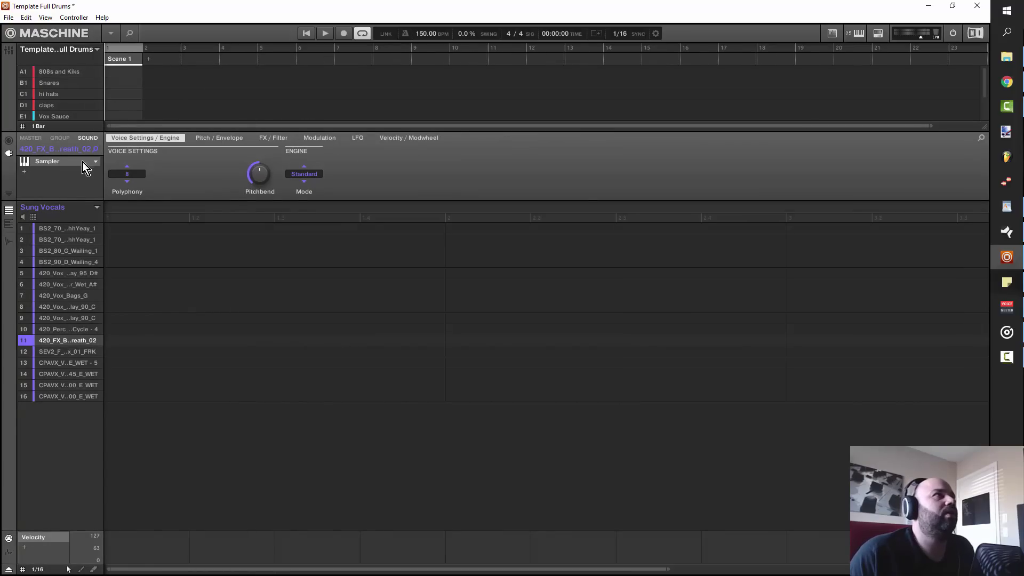
click(64, 71)
click(64, 83)
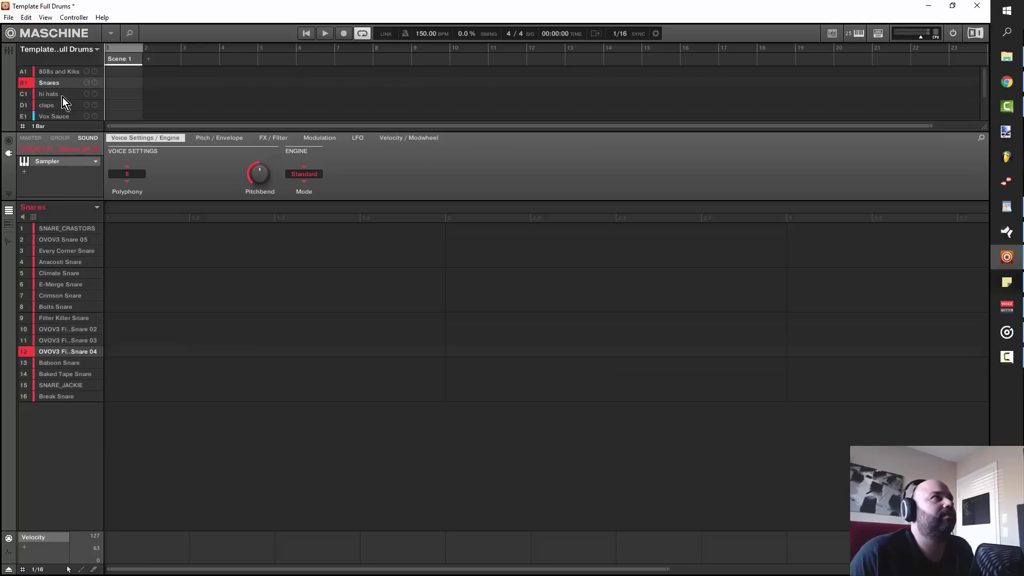
click(63, 97)
click(62, 109)
click(66, 115)
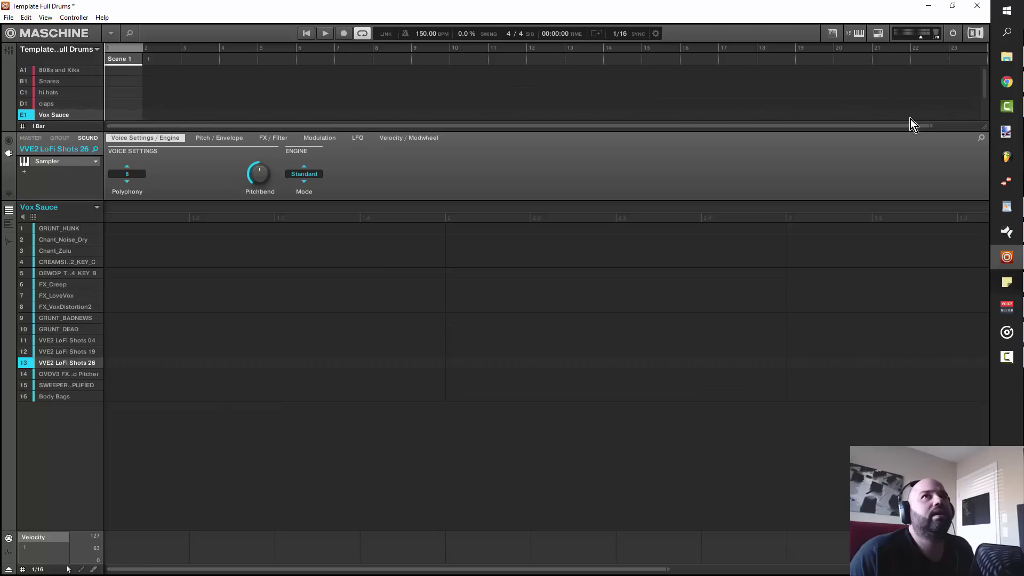
Step: Enlarge the group list and step through every group down to Sung Vocals
drag(987, 125, 984, 243)
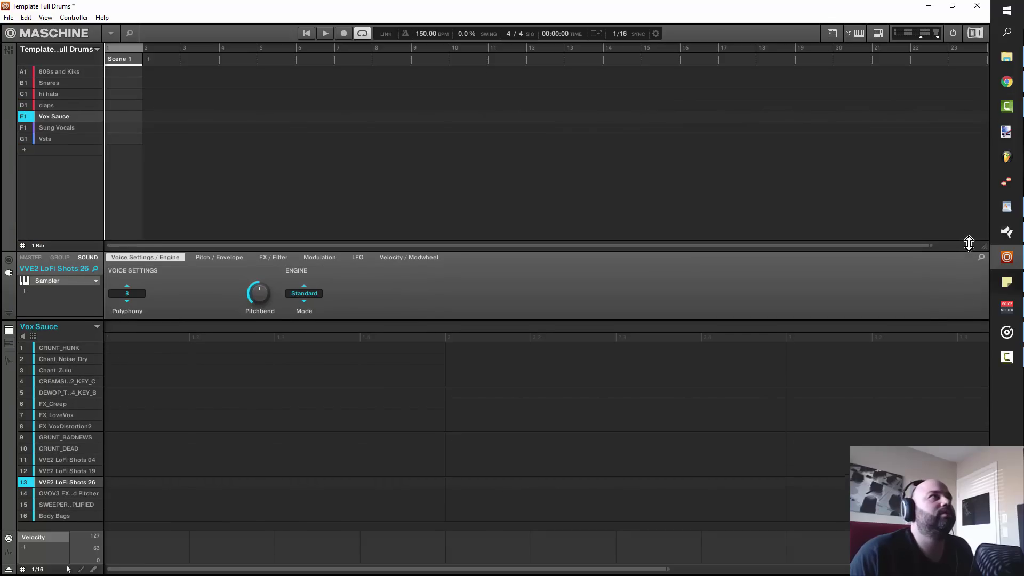
click(64, 71)
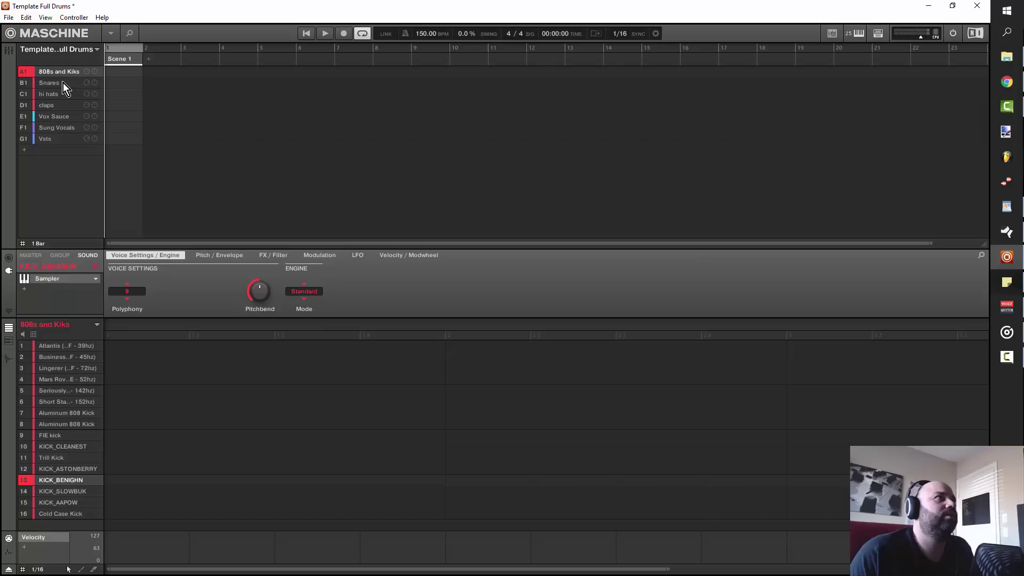
click(63, 83)
click(61, 93)
click(60, 107)
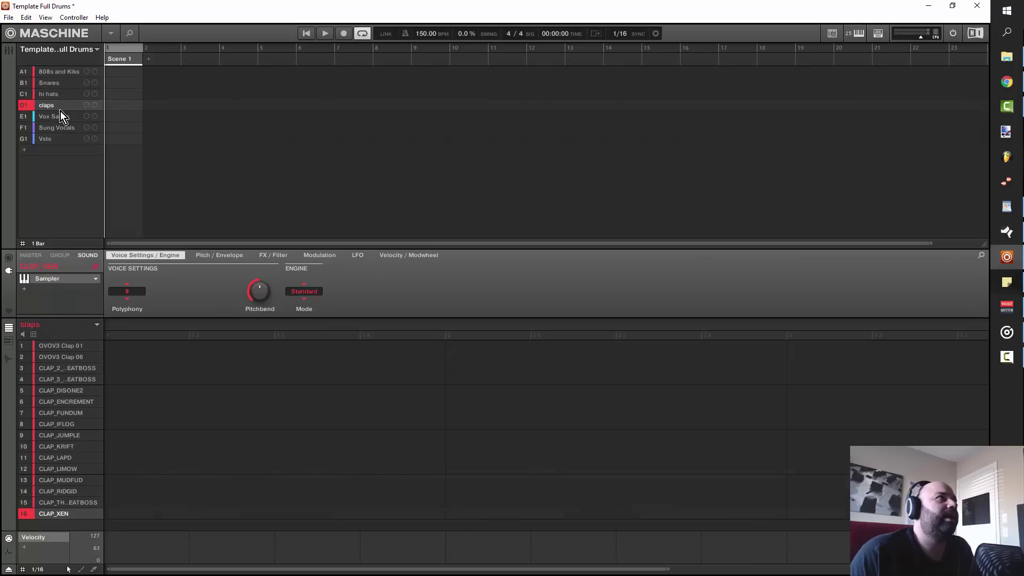
click(62, 116)
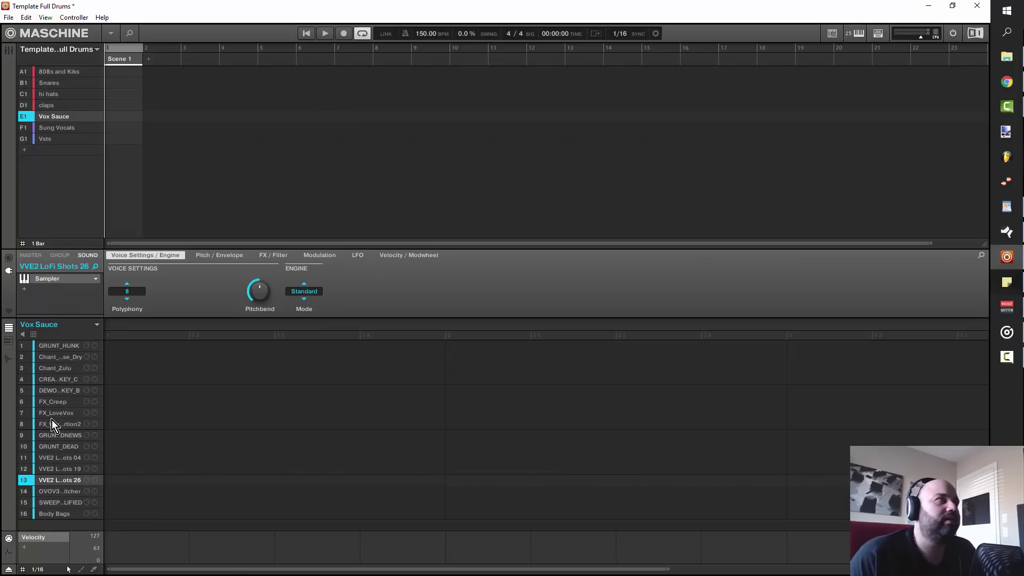
click(55, 127)
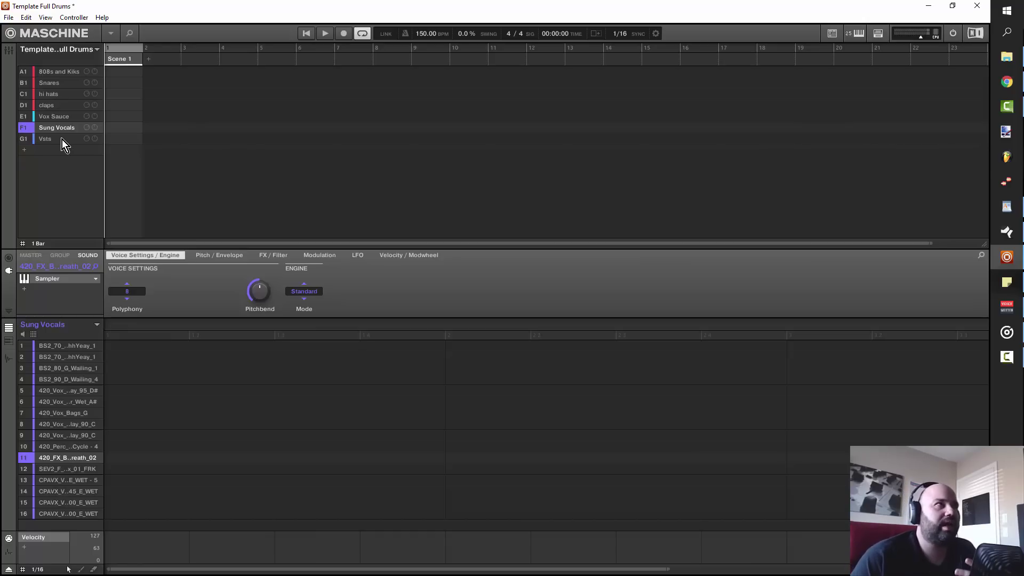
Step: Select group A1, 808s and Kiks, to show its sixteen kick sounds
click(57, 73)
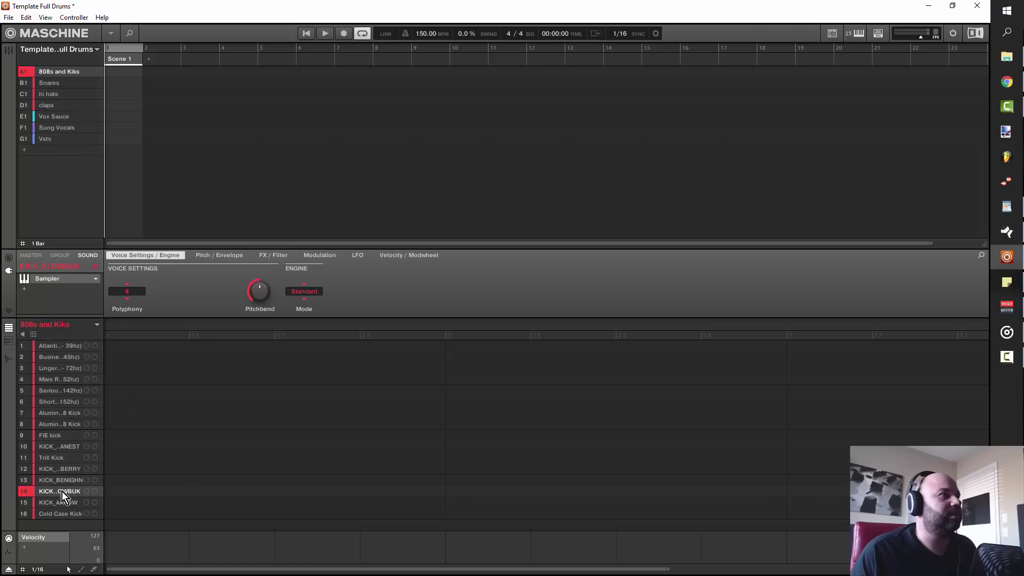
click(58, 515)
click(53, 435)
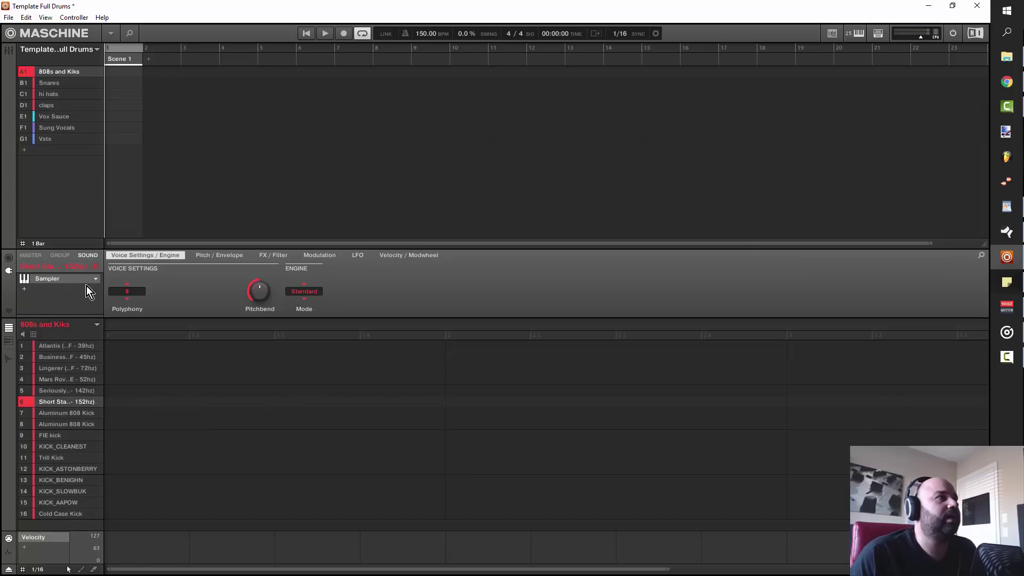
click(56, 348)
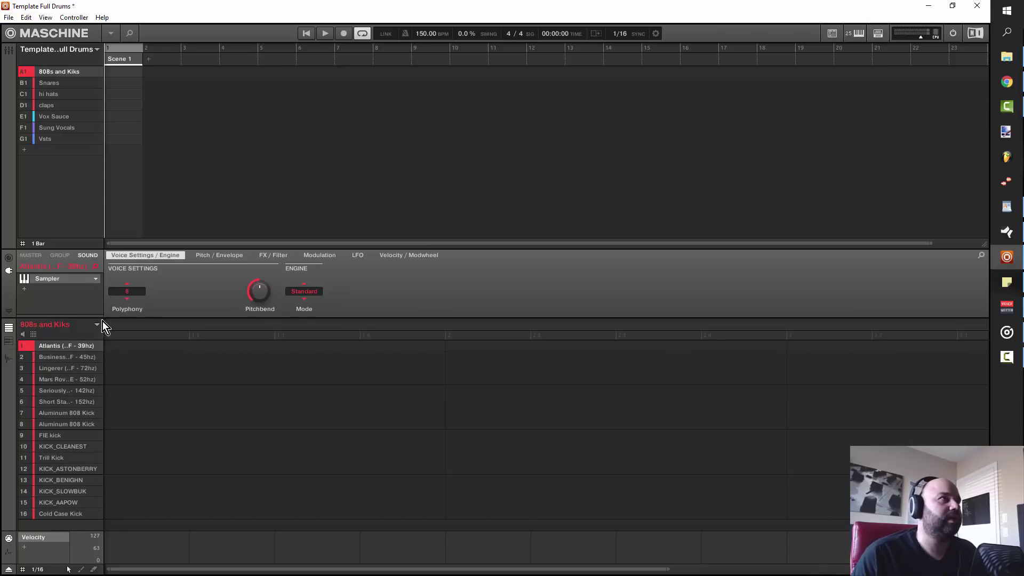
click(63, 356)
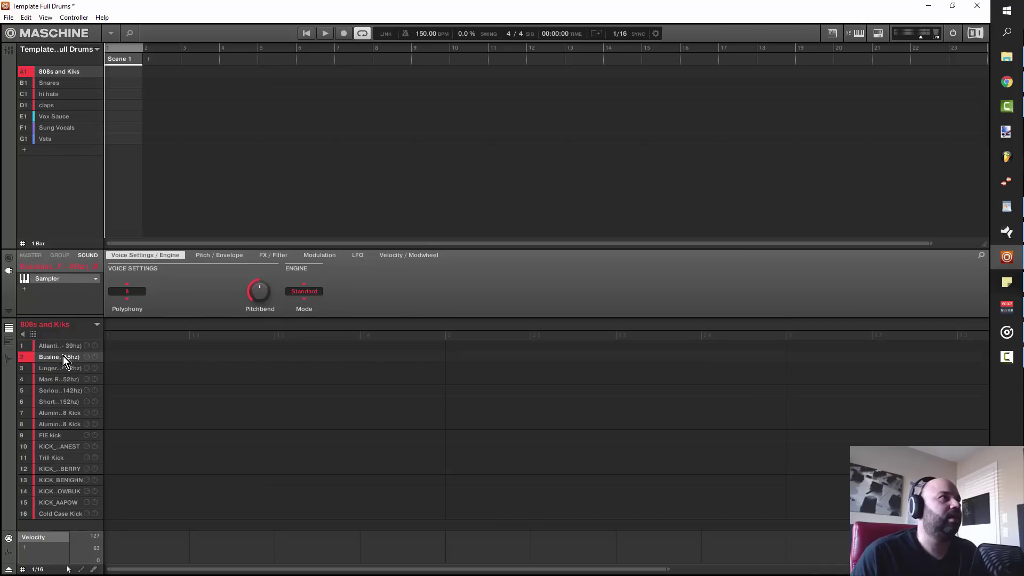
click(62, 367)
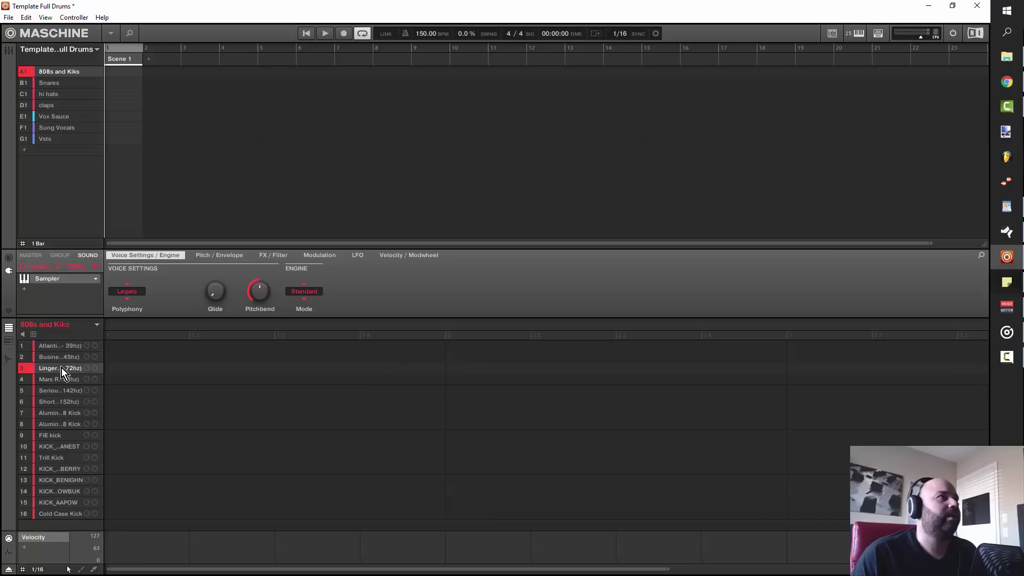
click(63, 382)
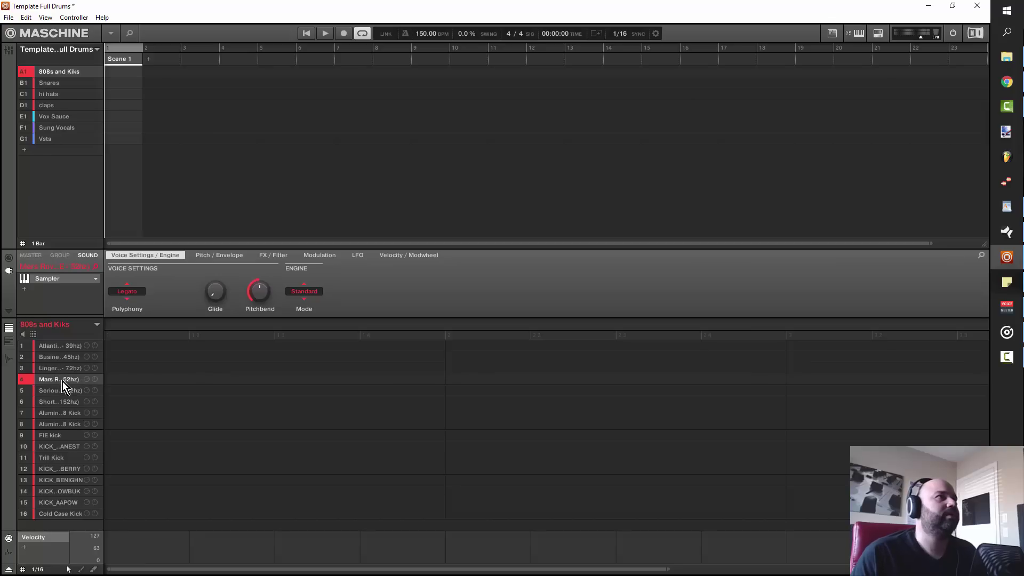
click(63, 390)
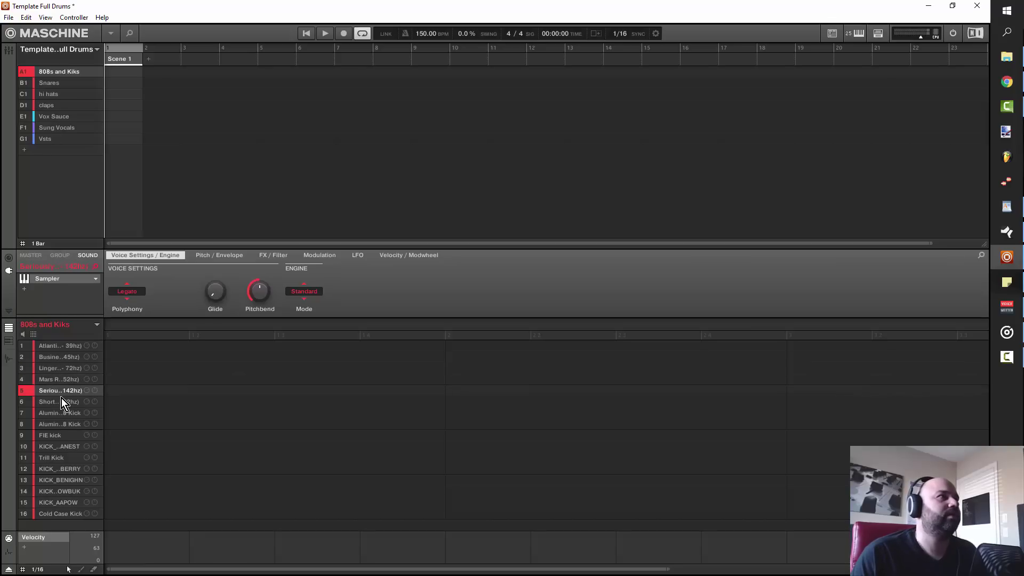
click(63, 401)
click(64, 413)
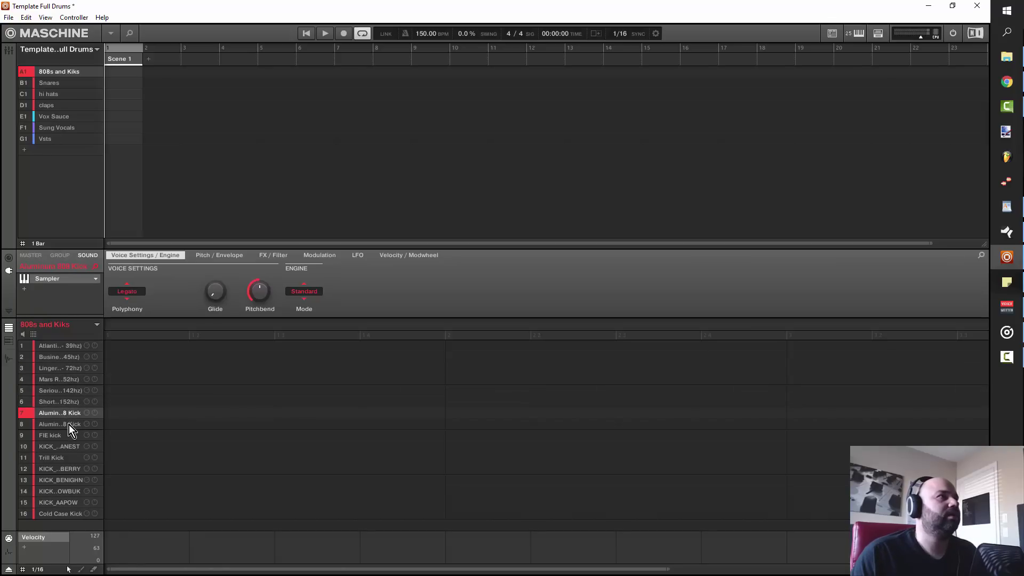
click(69, 426)
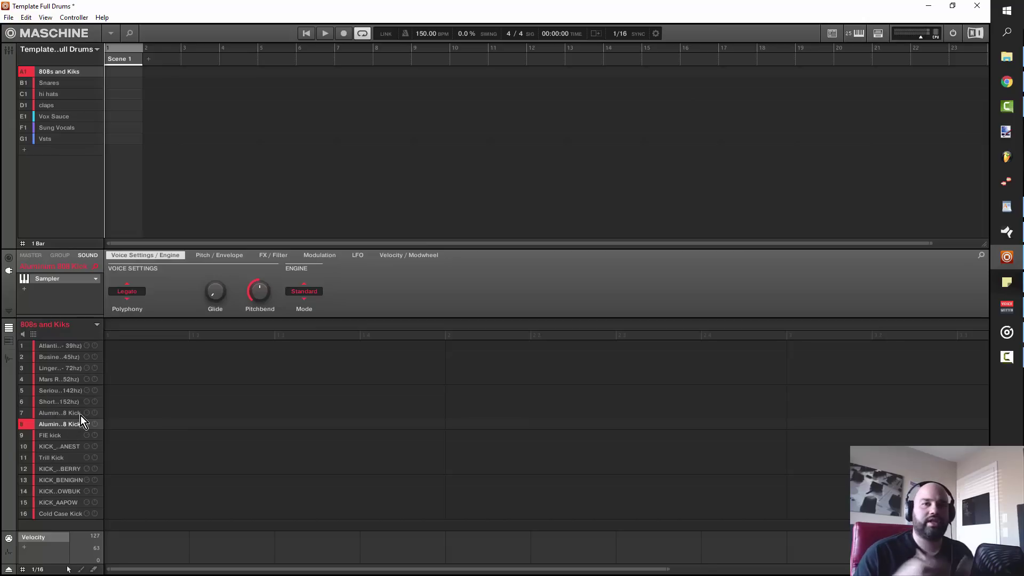
Step: Save the 808s and Kiks group with Save As, replacing the existing 808s and Kiks.mxgrp
right_click(63, 324)
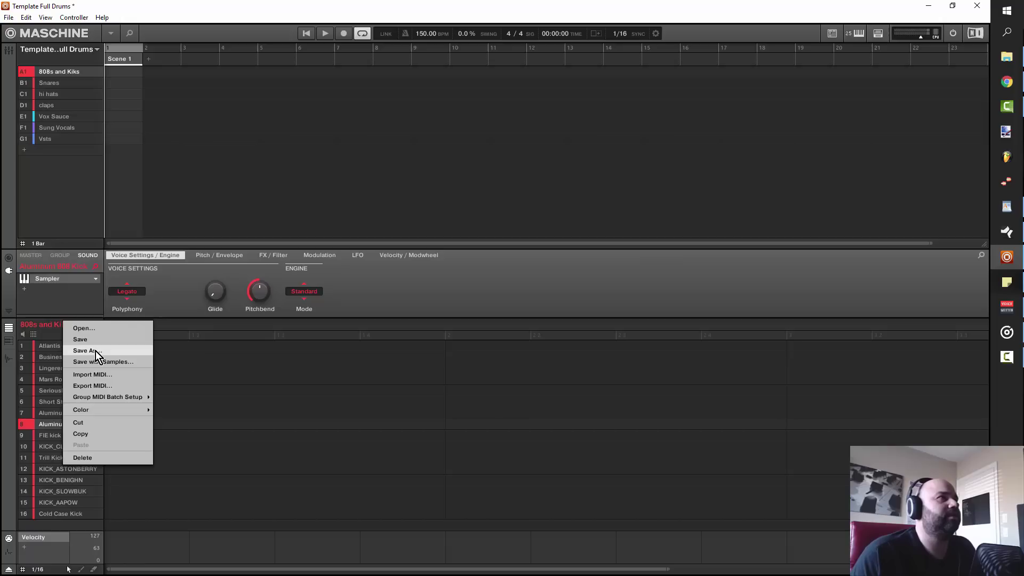
click(86, 351)
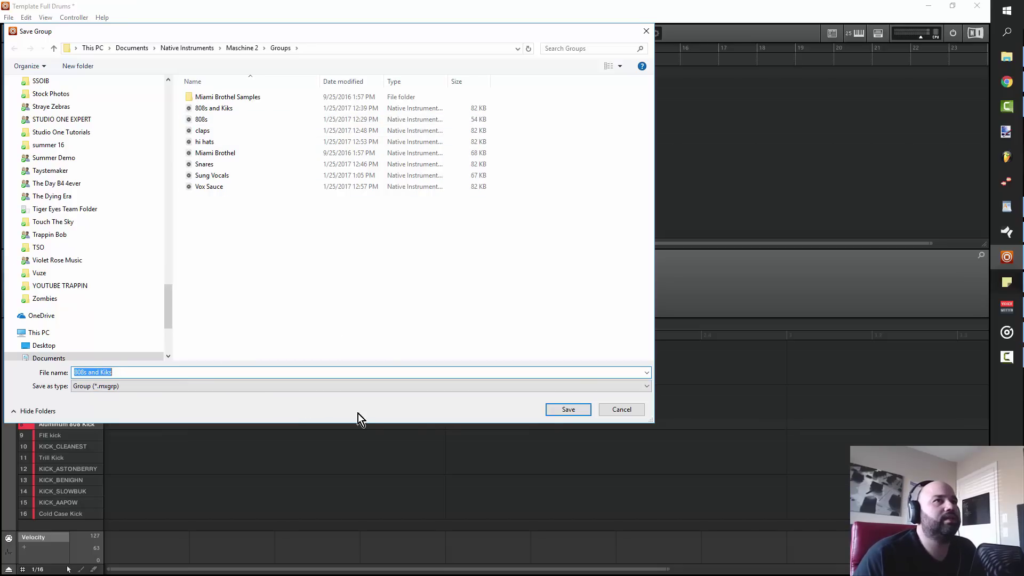
click(560, 412)
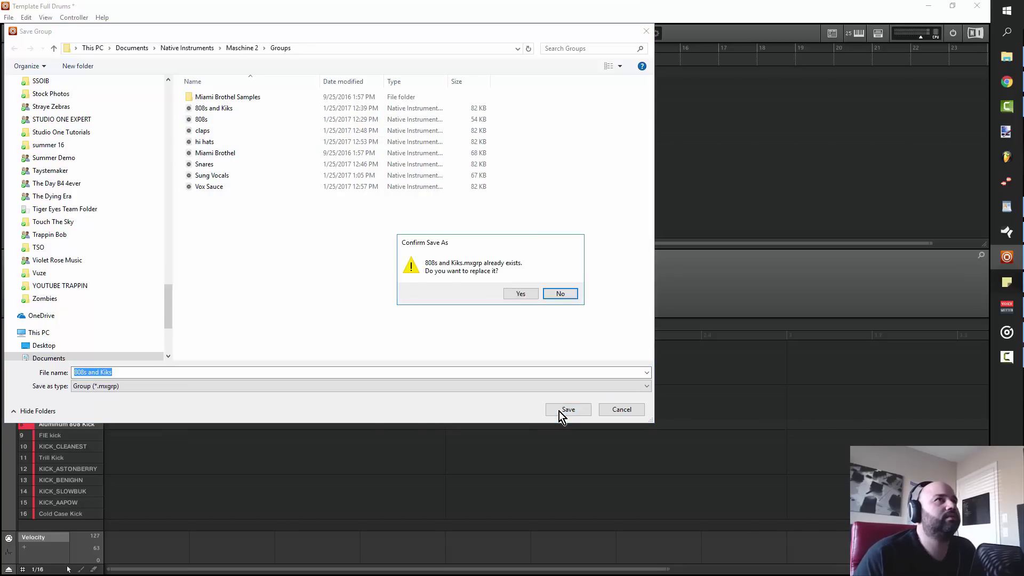
click(521, 293)
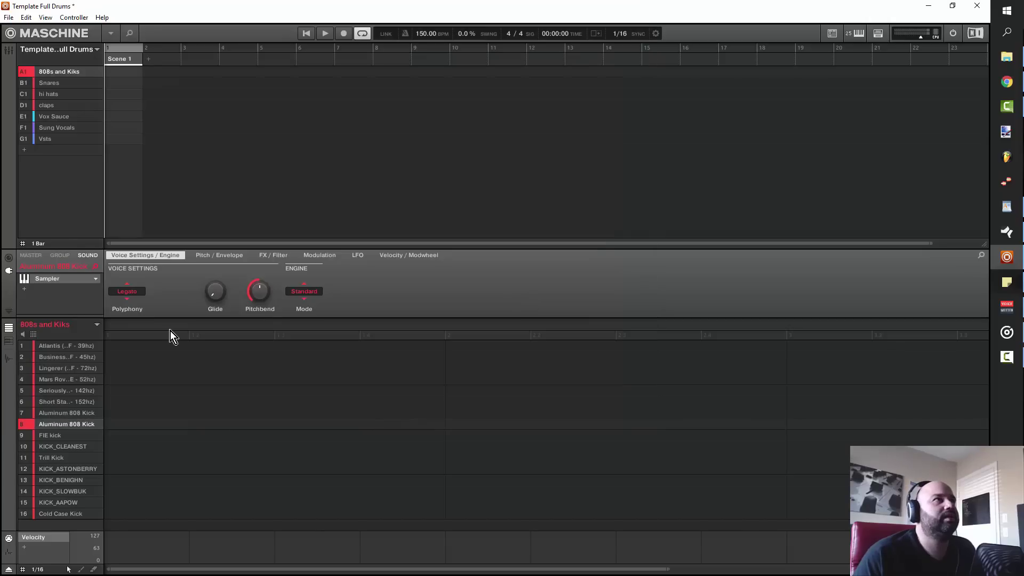
Step: Delete 808s and Kiks, add a new group with the kit, move it to A1, then select Snares
right_click(57, 73)
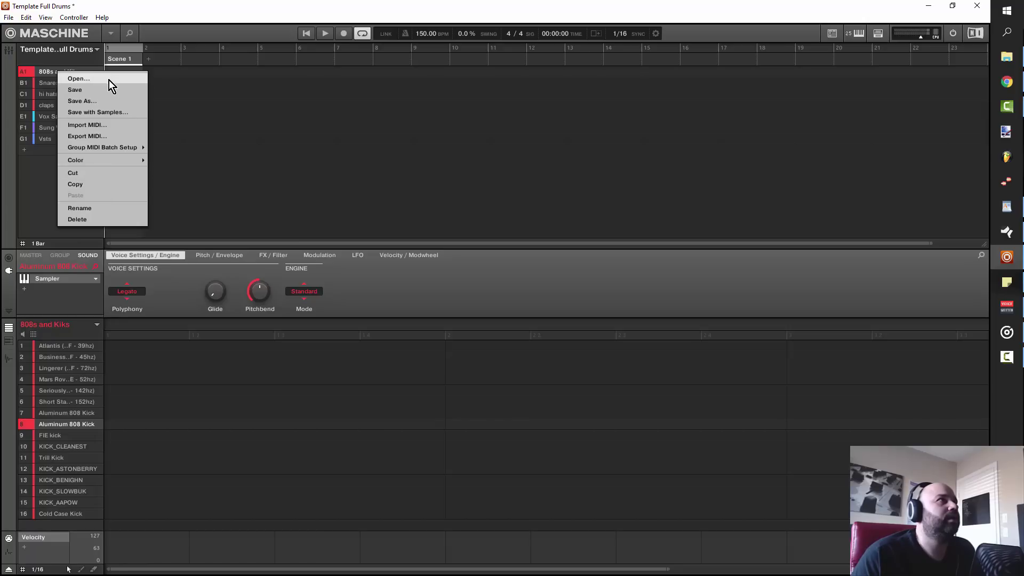
click(93, 218)
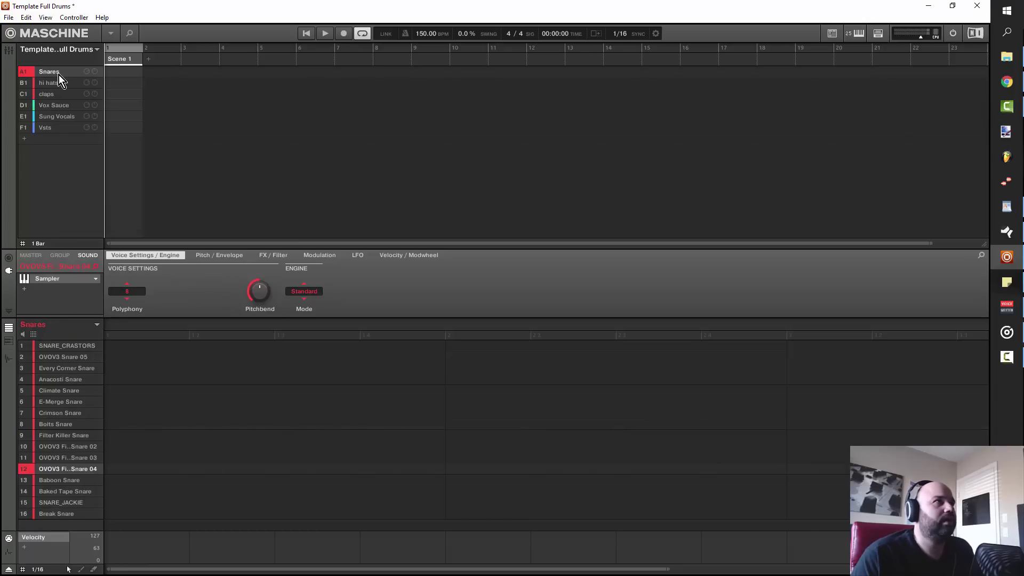
double_click(34, 181)
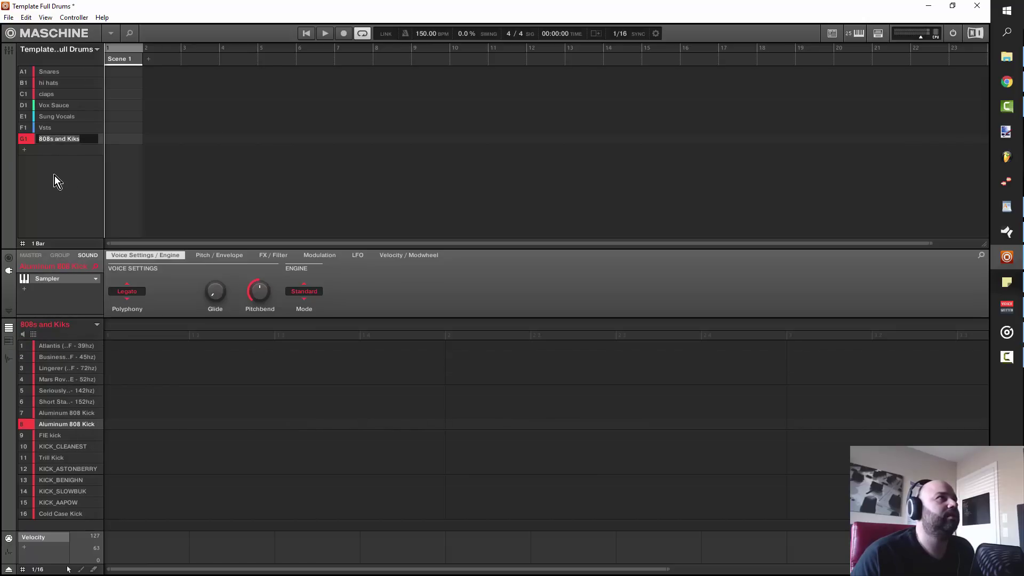
drag(59, 137, 55, 71)
click(63, 82)
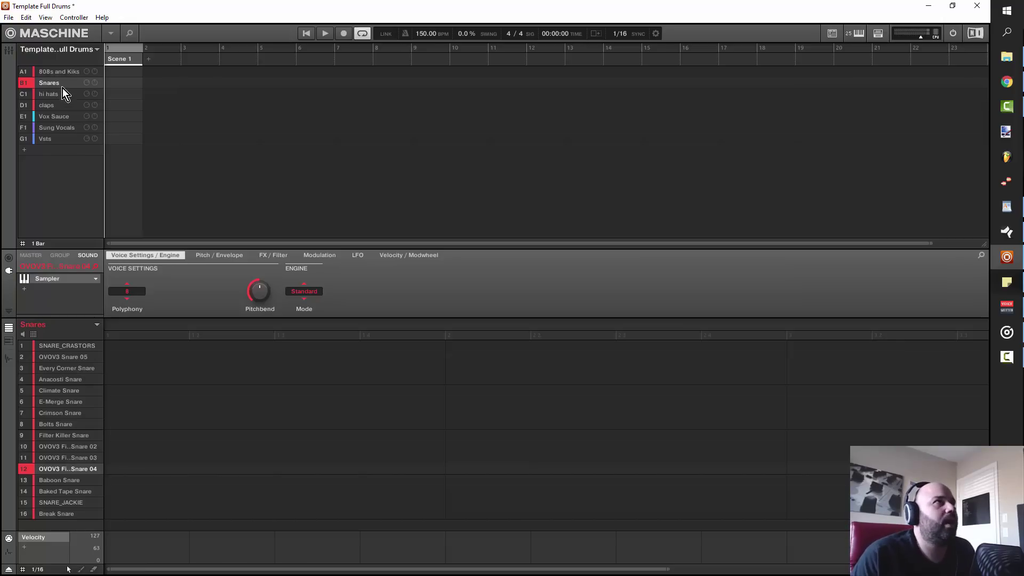
Step: Select the hi hats group in the group list
click(61, 97)
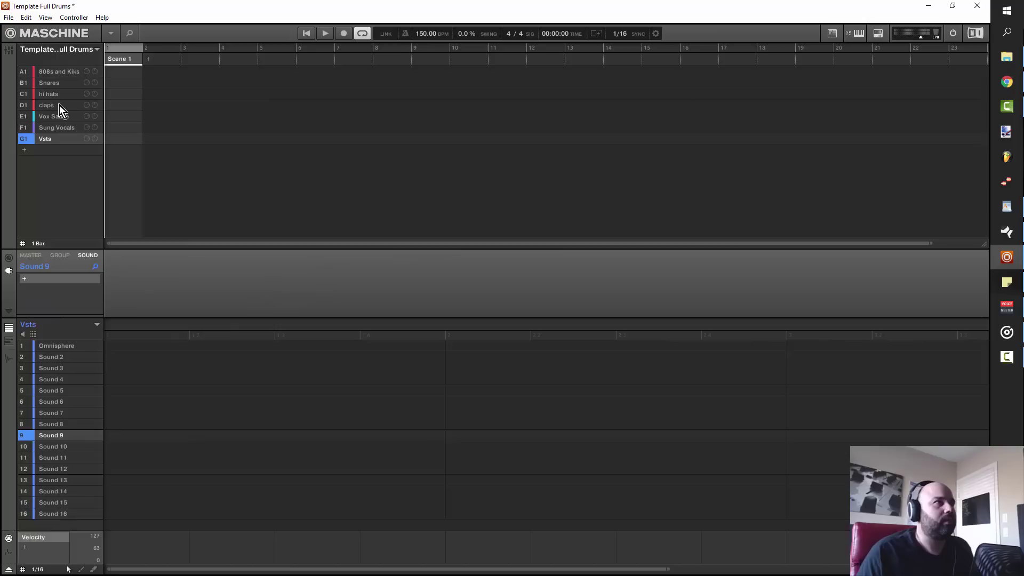
Step: Select the Omnisphere sound in slot 1 of the Vsts group and open its plug-in window
click(51, 346)
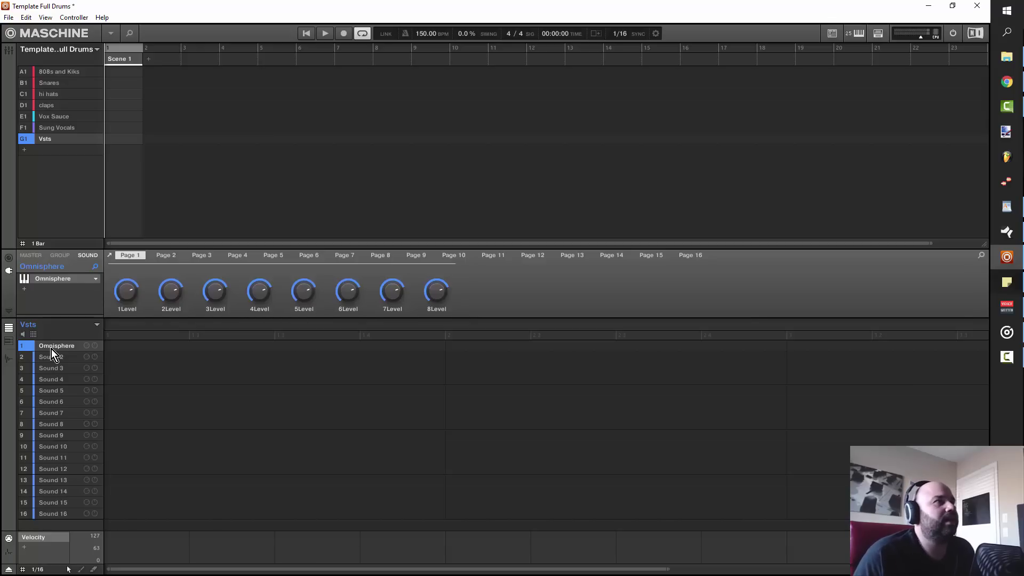
click(56, 368)
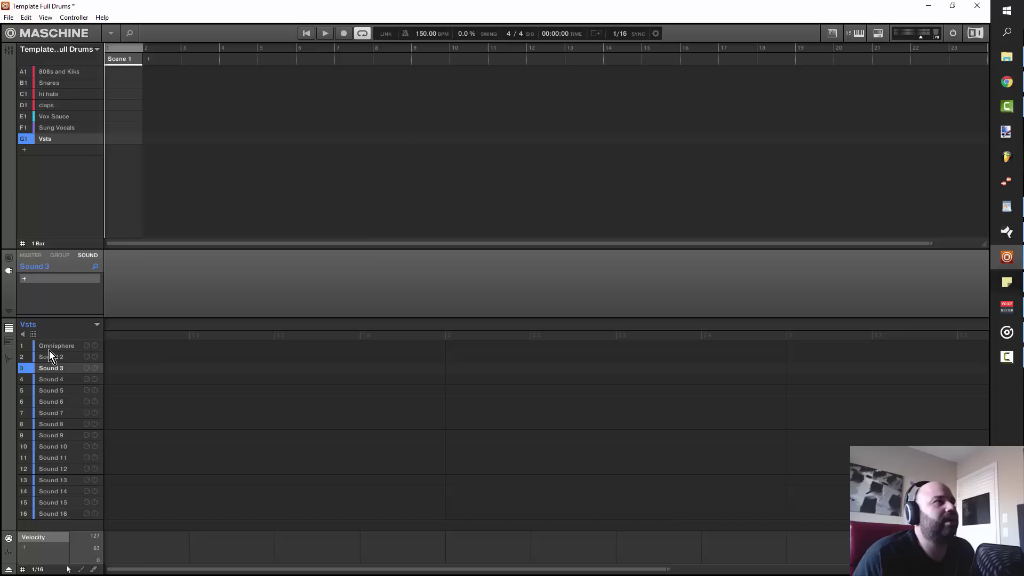
click(50, 346)
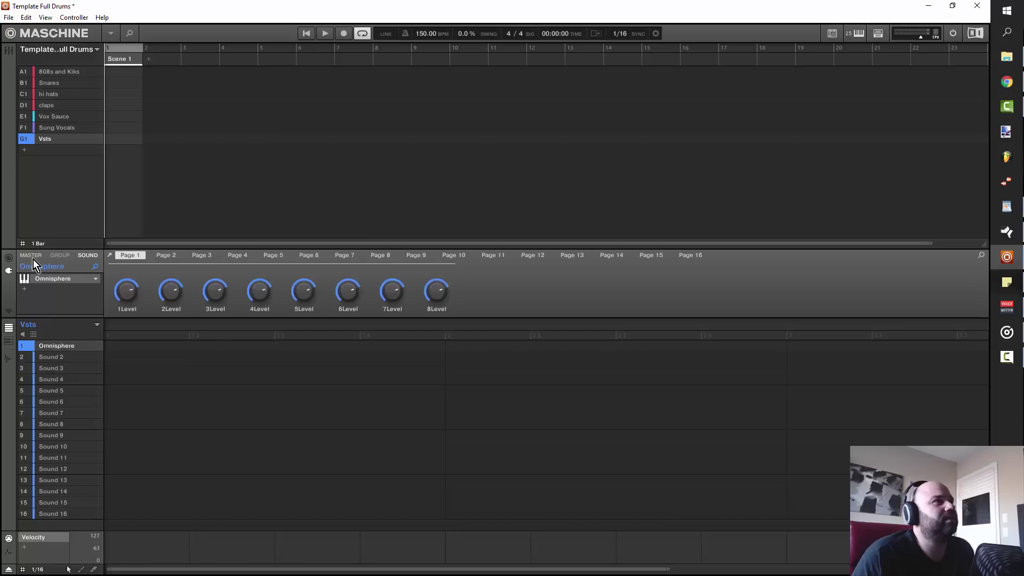
double_click(52, 280)
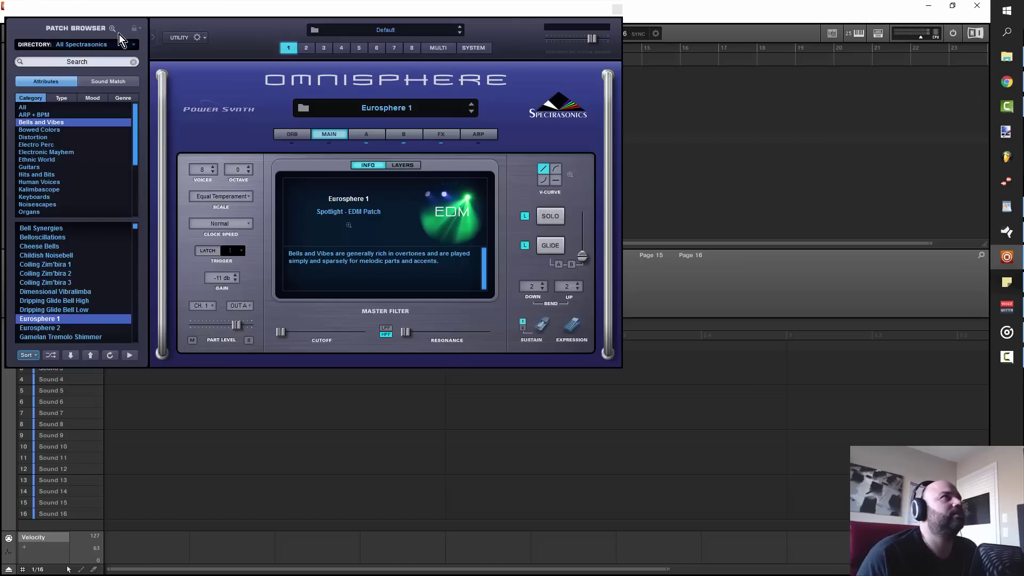
Step: Set the Omnisphere Patch Browser directory to Keyscape Creative
click(128, 46)
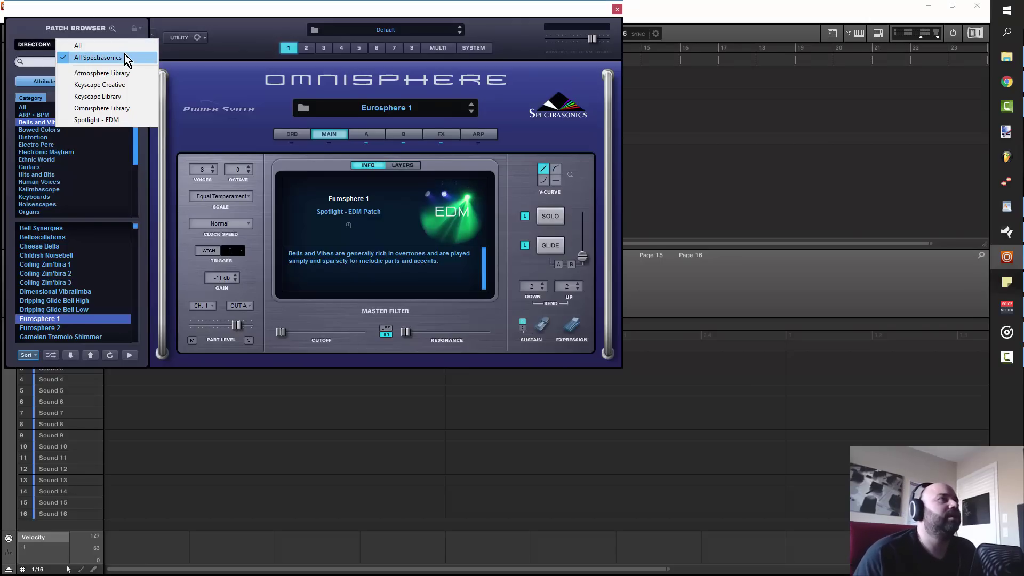
click(114, 89)
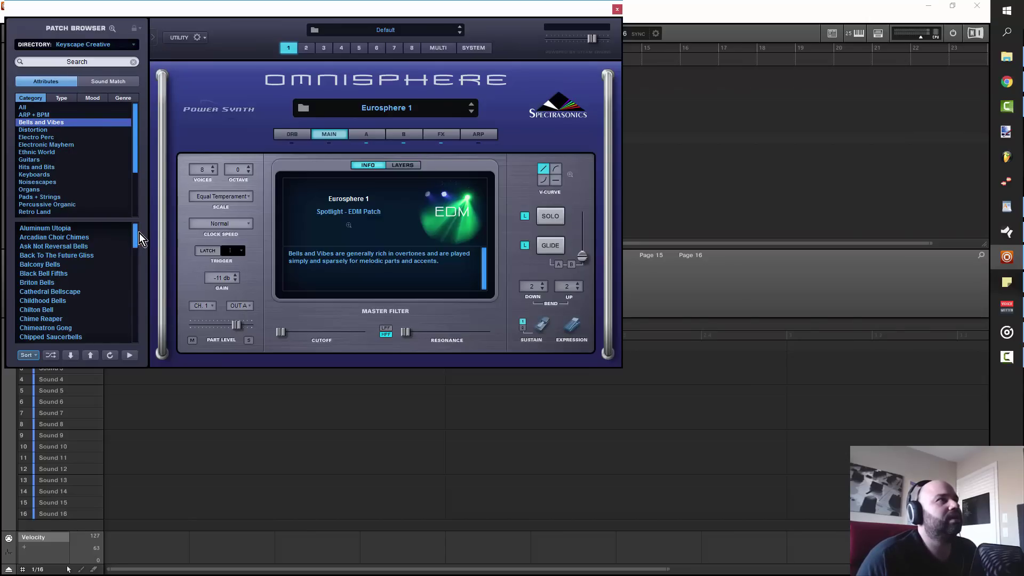
drag(136, 234, 90, 151)
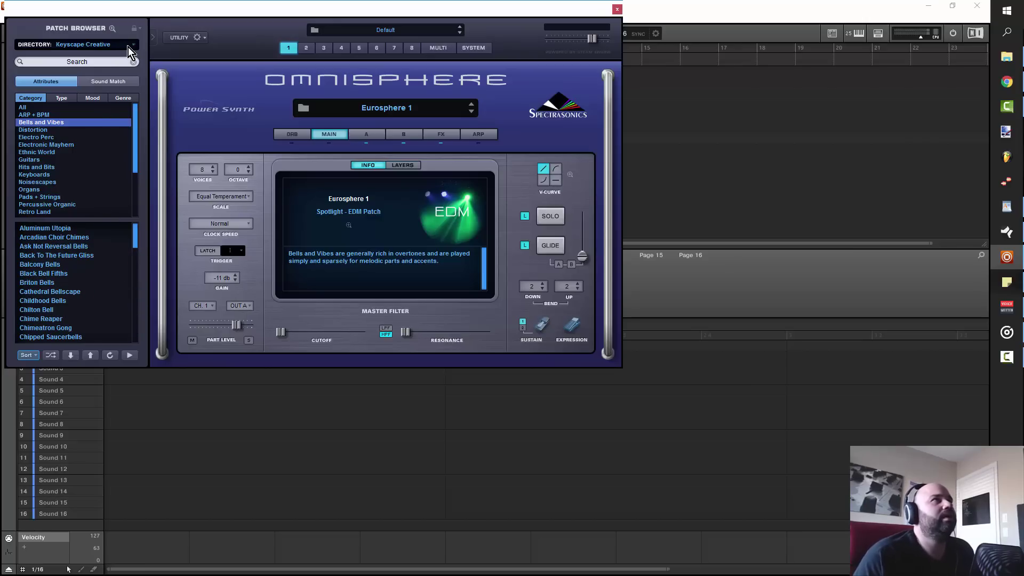
drag(170, 17, 165, 44)
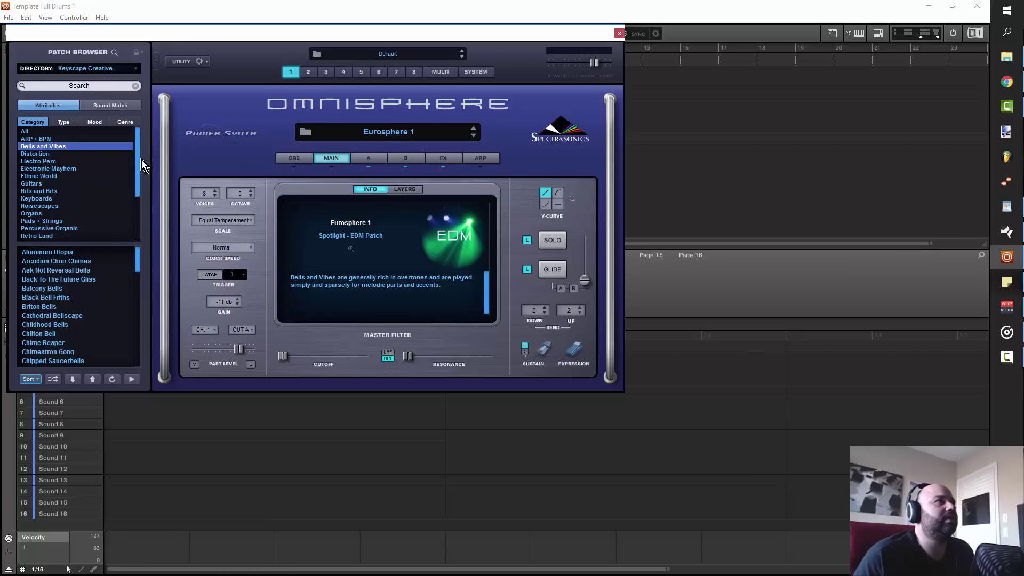
click(131, 70)
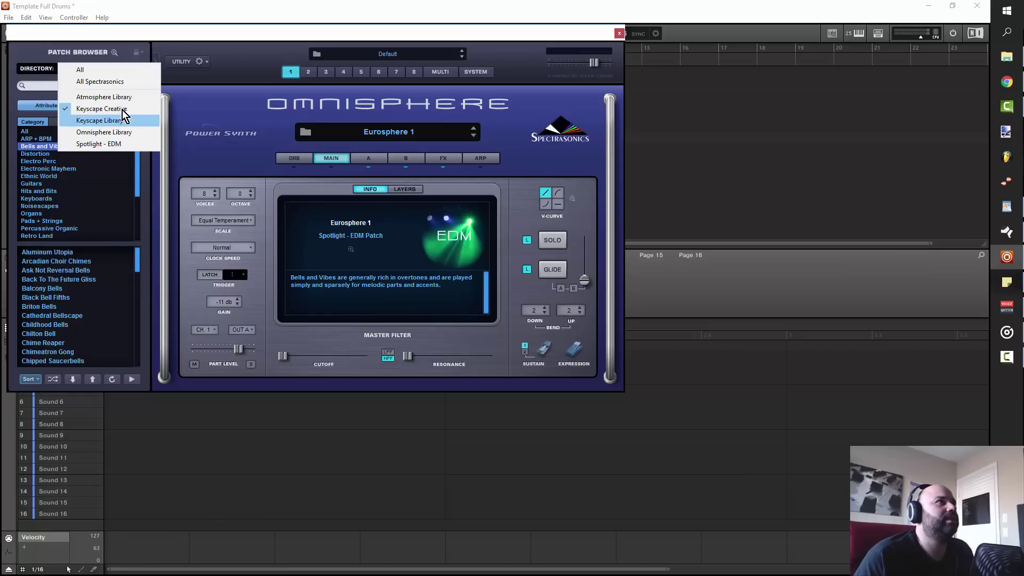
click(122, 108)
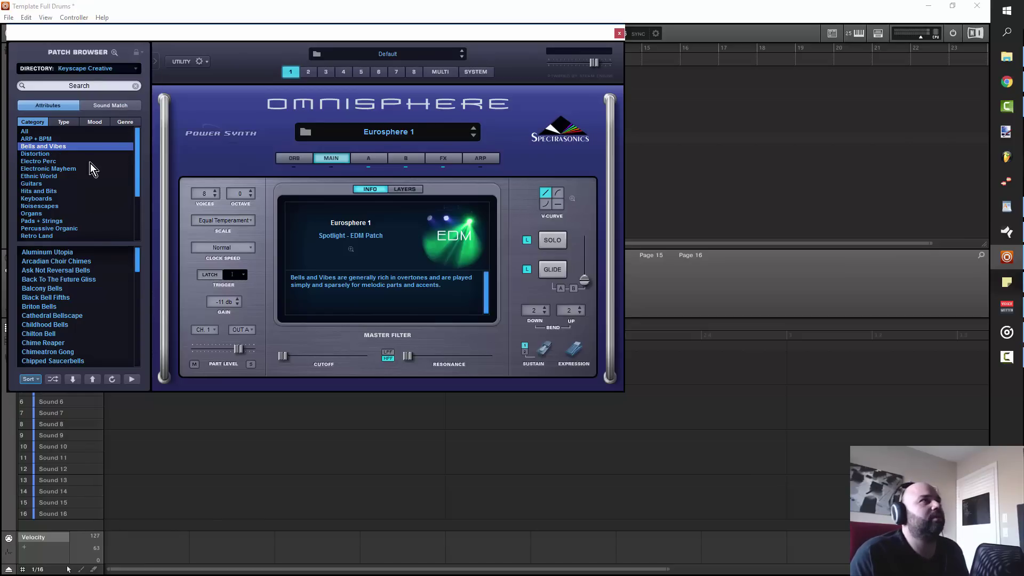
Step: Browse the Keyscape Creative categories: Electronic Mayhem, Organs, Trons and Optical, Textures, Synths, Guitars
click(64, 169)
click(54, 214)
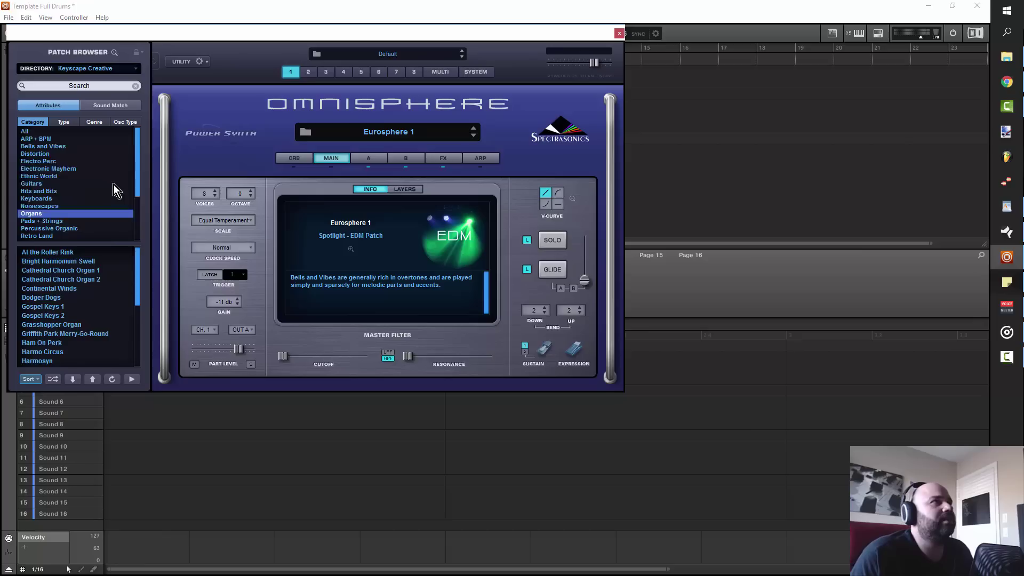
scroll(65, 222, down, 3)
click(60, 235)
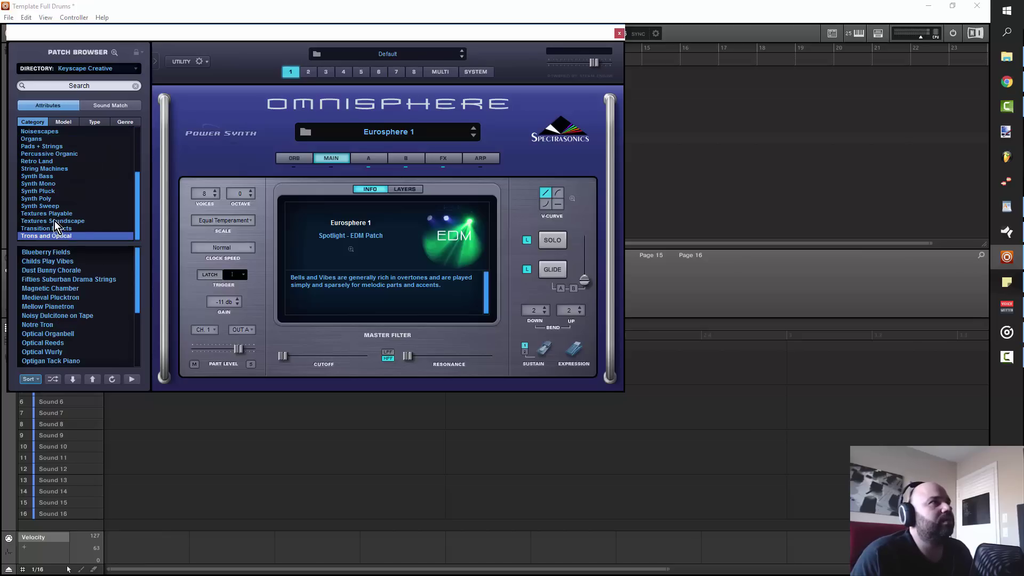
click(55, 221)
click(53, 207)
click(46, 183)
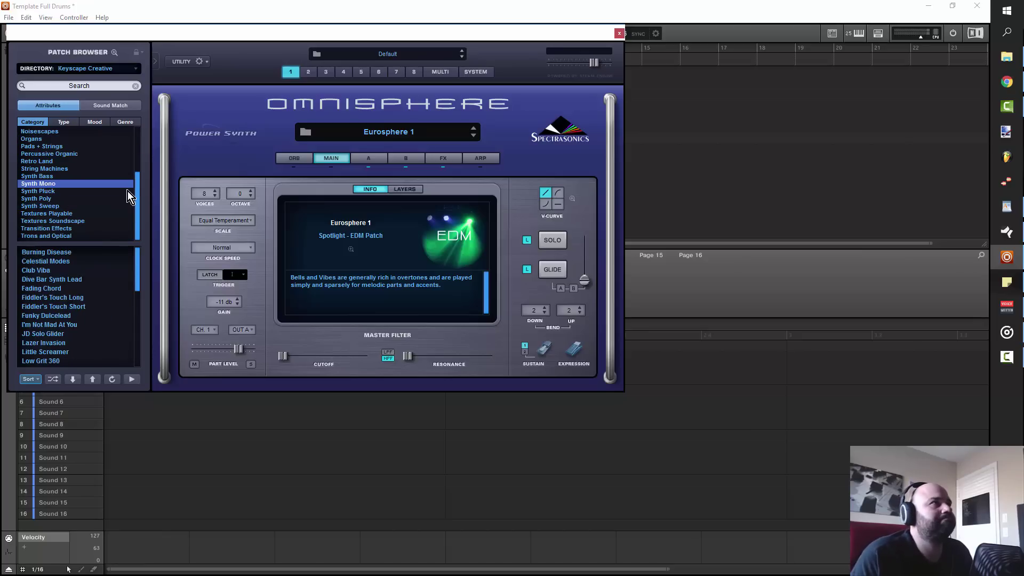
scroll(127, 191, up, 2)
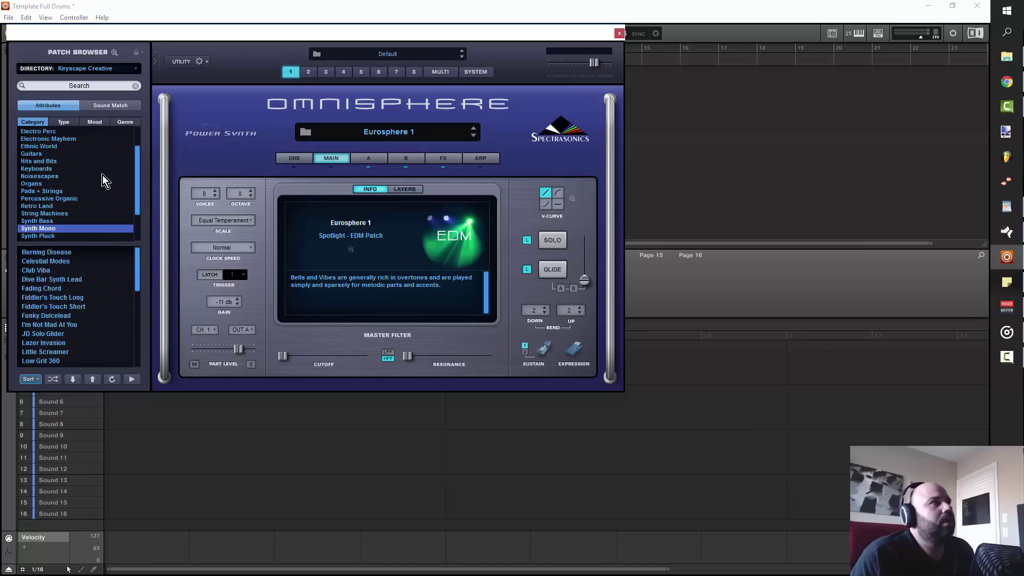
scroll(95, 176, up, 1)
scroll(95, 175, up, 2)
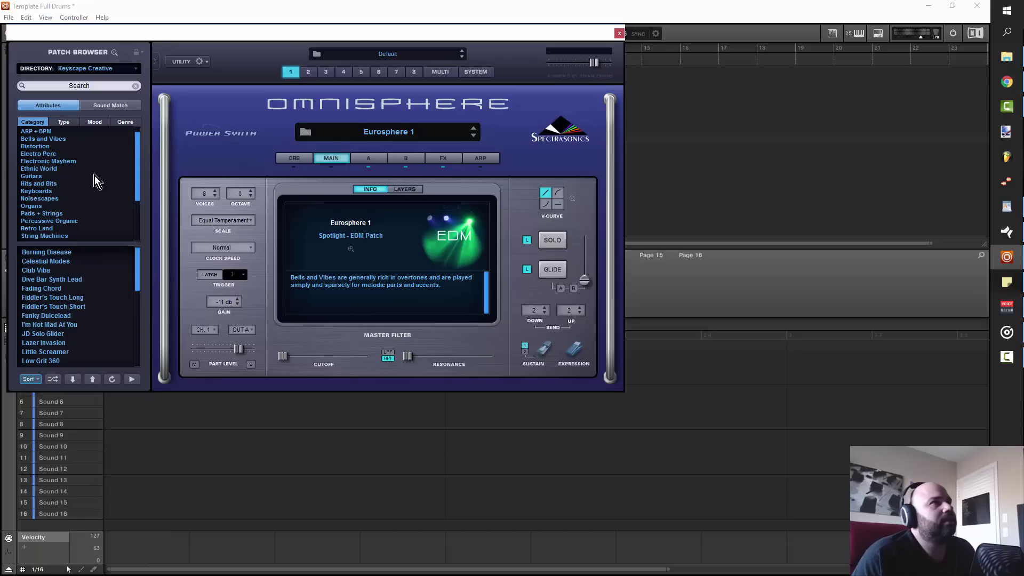
click(83, 182)
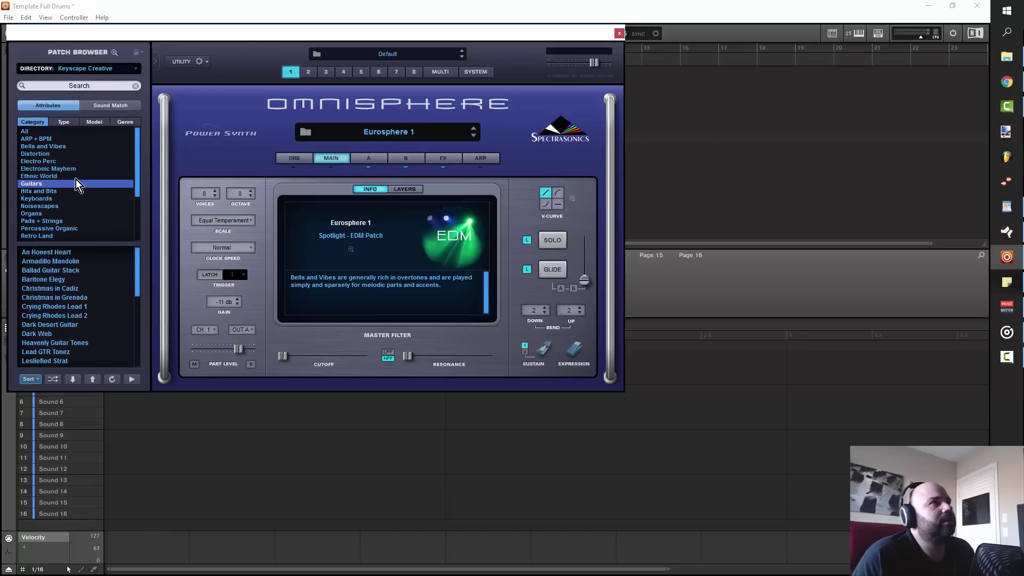
scroll(76, 180, down, 2)
scroll(47, 197, down, 3)
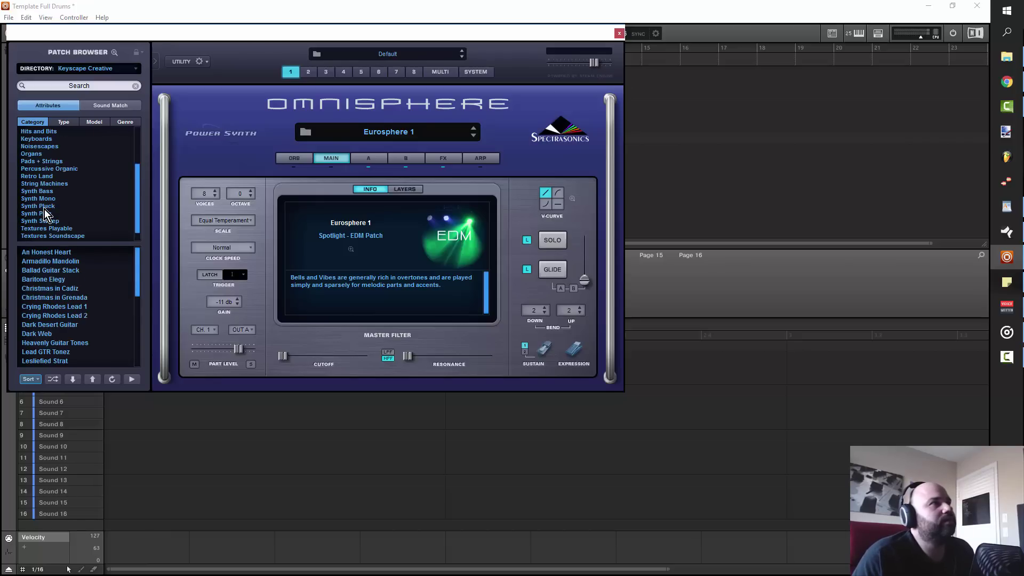
scroll(67, 195, up, 5)
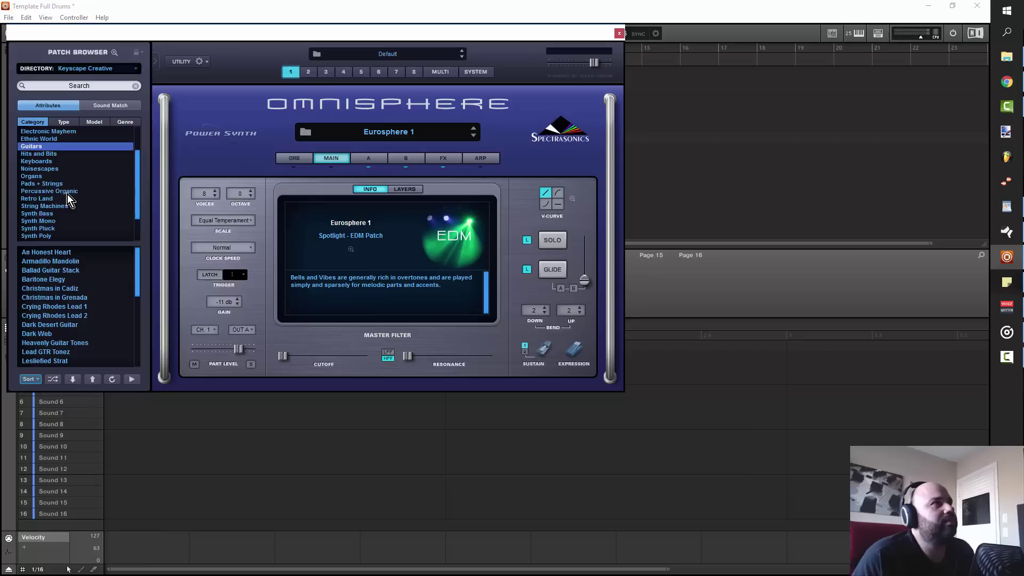
Step: Load the Echobell Decays patch from the Bells and Vibes category
click(63, 149)
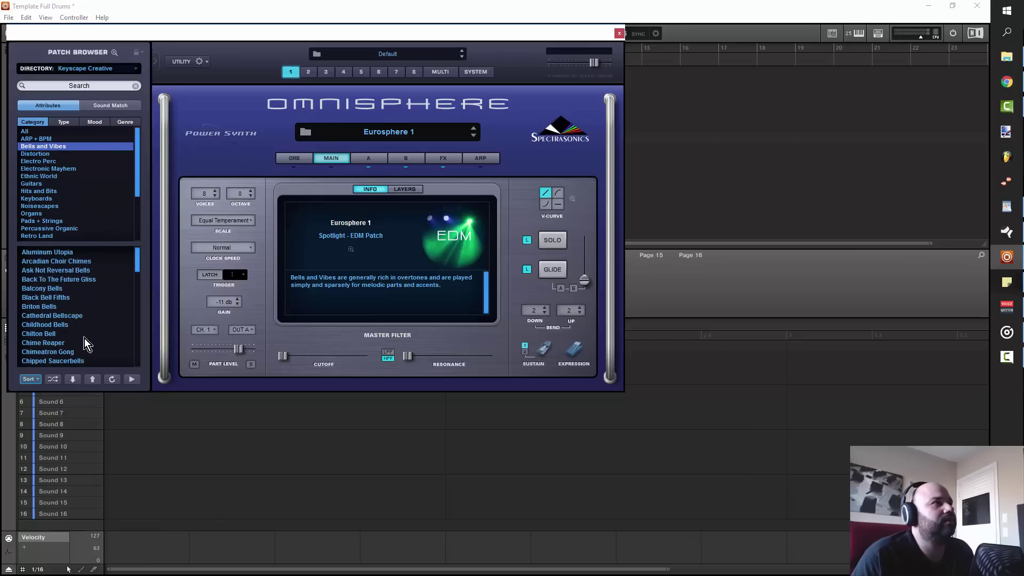
scroll(89, 336, down, 2)
scroll(78, 342, down, 3)
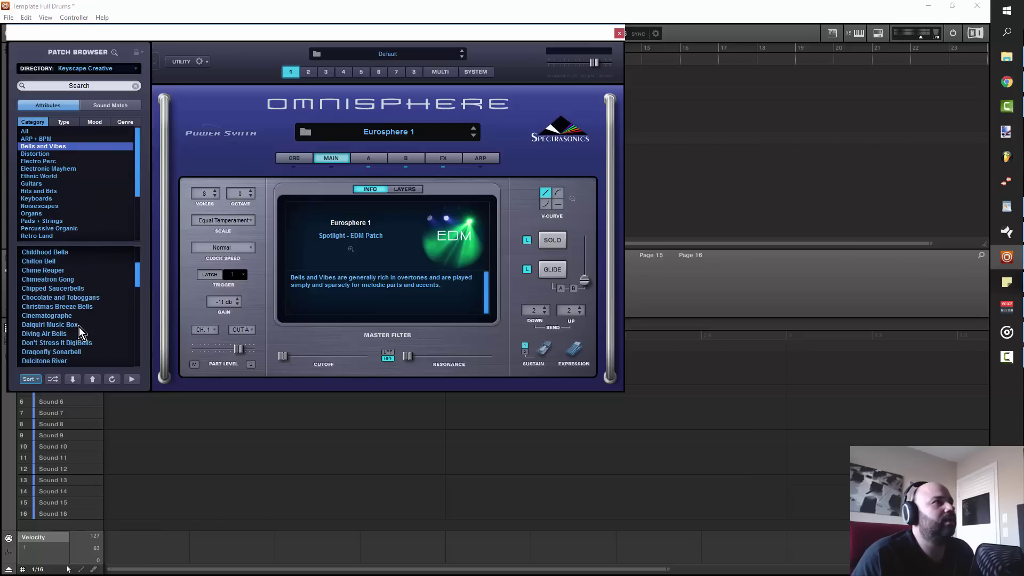
scroll(83, 337, down, 2)
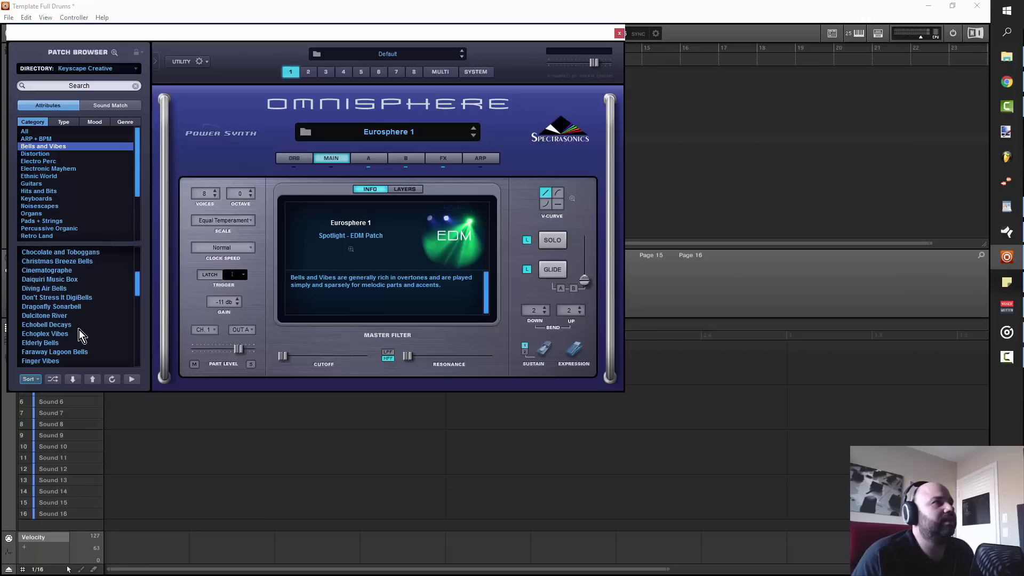
click(80, 325)
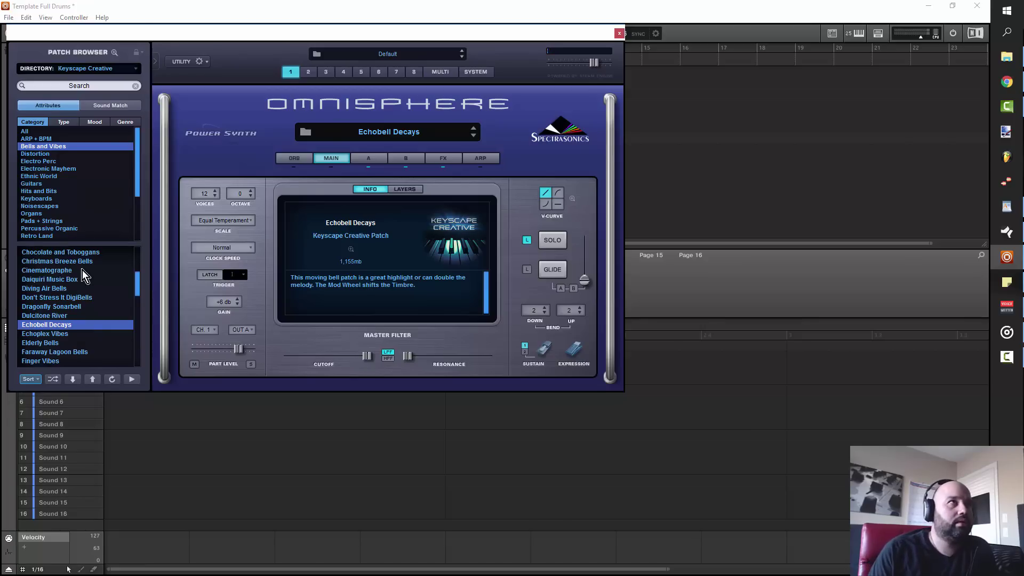
Step: Change the Vsts group's output destination from Ext. 8 to Master
drag(151, 32, 392, 332)
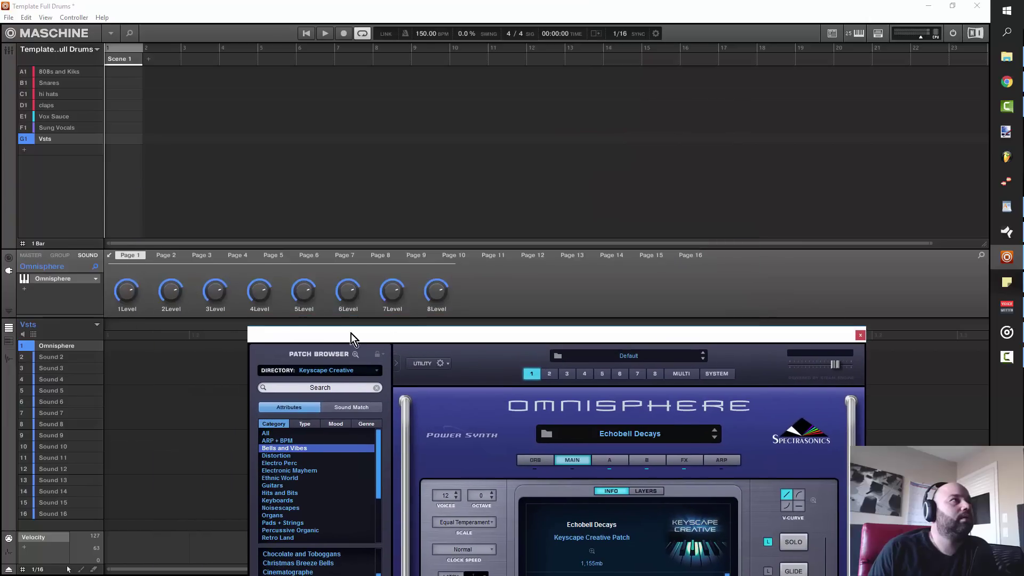
click(66, 256)
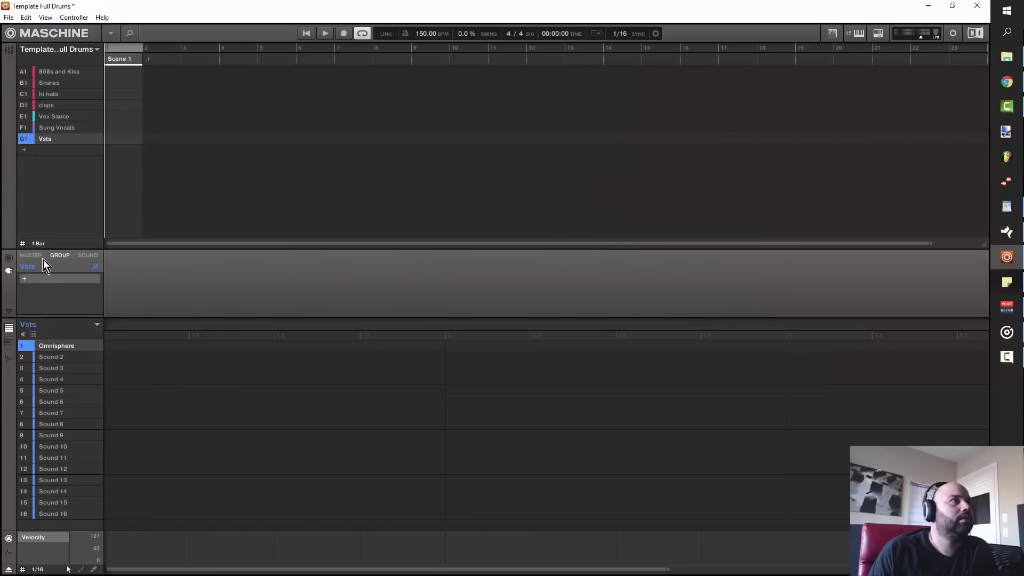
click(14, 259)
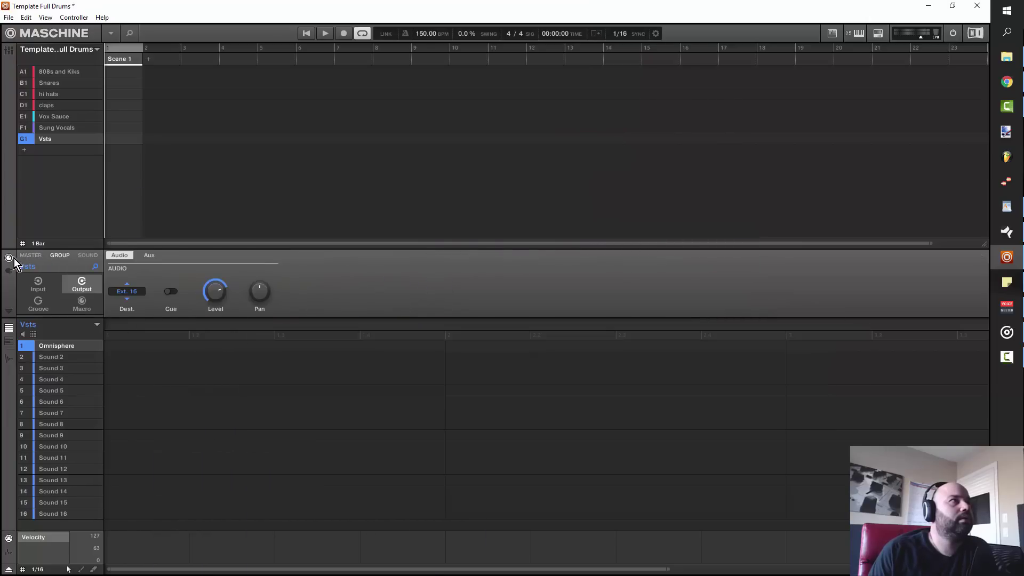
click(130, 291)
click(154, 317)
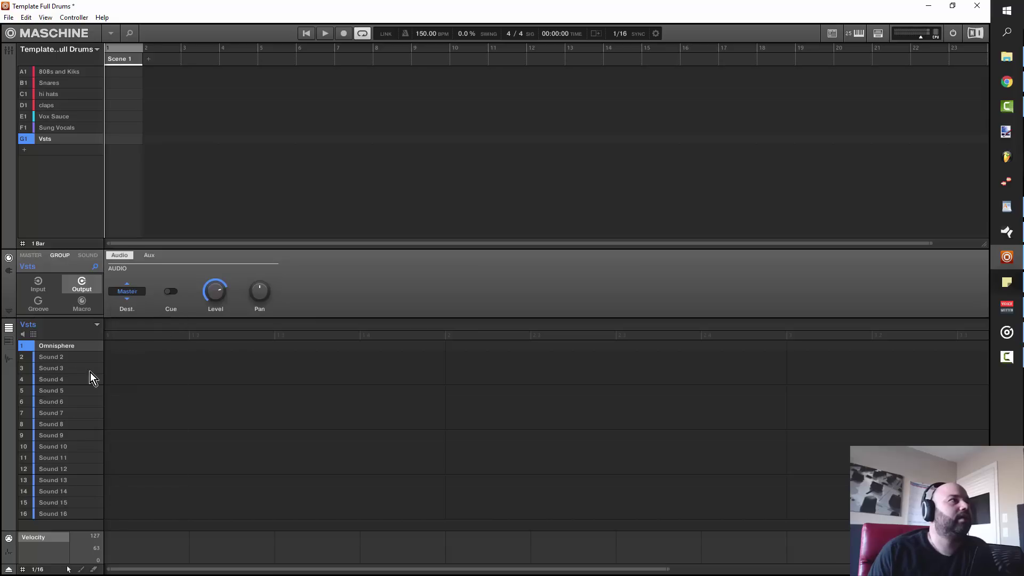
Step: Reopen the Omnisphere window from the Vsts group, reposition it, then close it
click(8, 271)
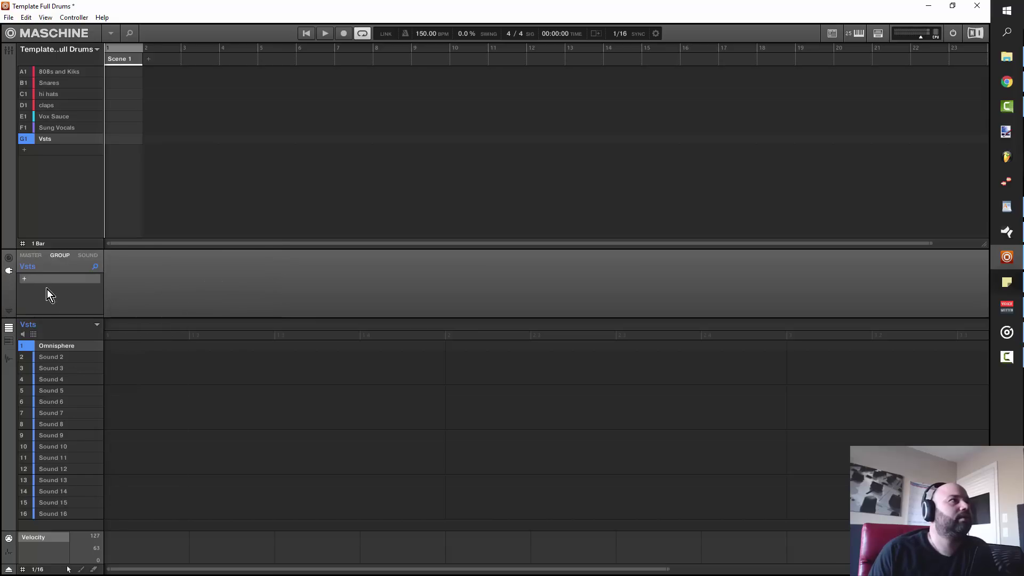
click(81, 256)
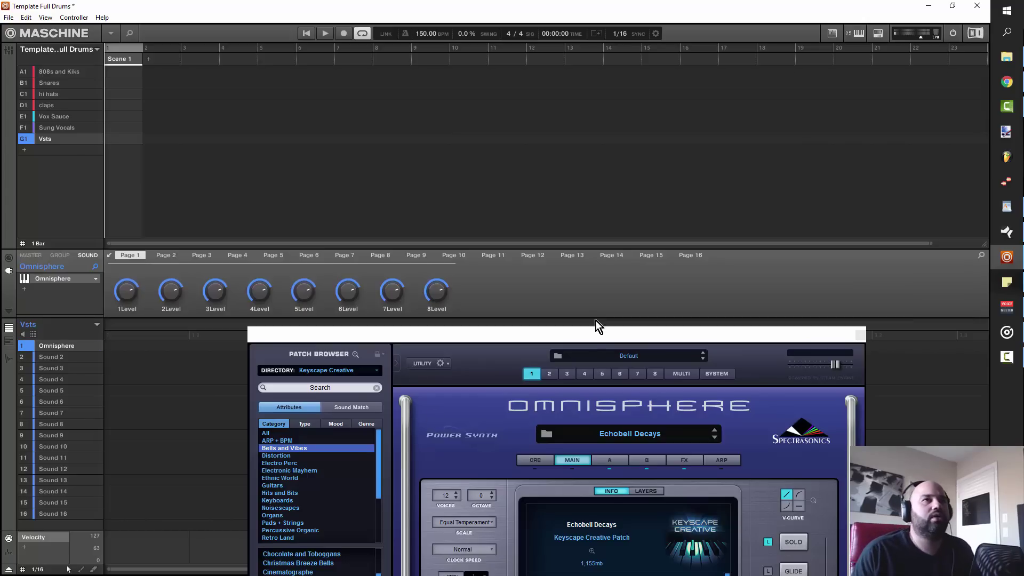
drag(591, 327, 713, 56)
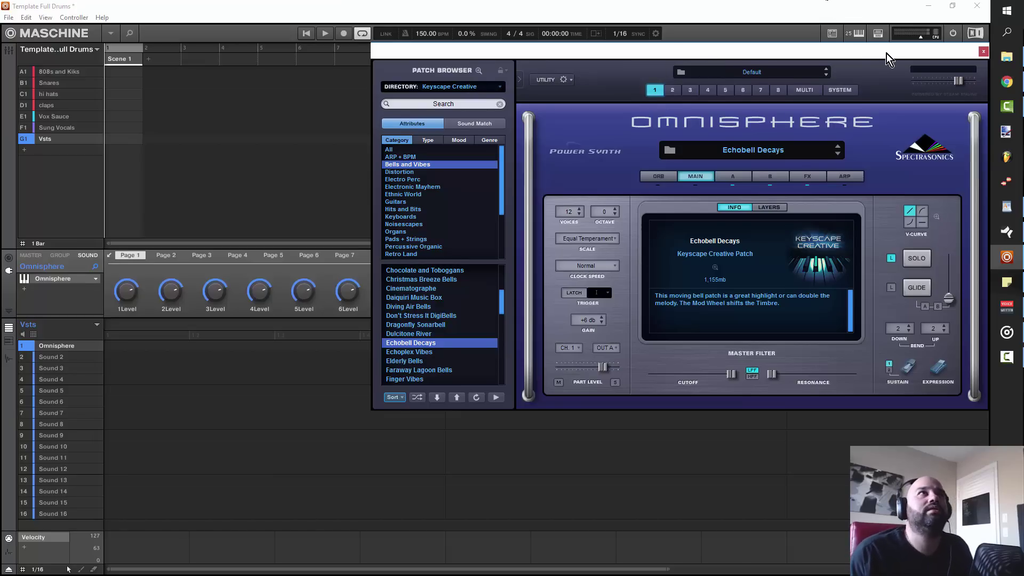
mouse_move(888, 57)
mouse_down()
mouse_move(798, 106)
mouse_move(757, 151)
mouse_move(553, 177)
mouse_move(529, 39)
mouse_move(679, 214)
mouse_move(774, 262)
mouse_move(900, 191)
mouse_move(873, 132)
mouse_move(885, 55)
mouse_up()
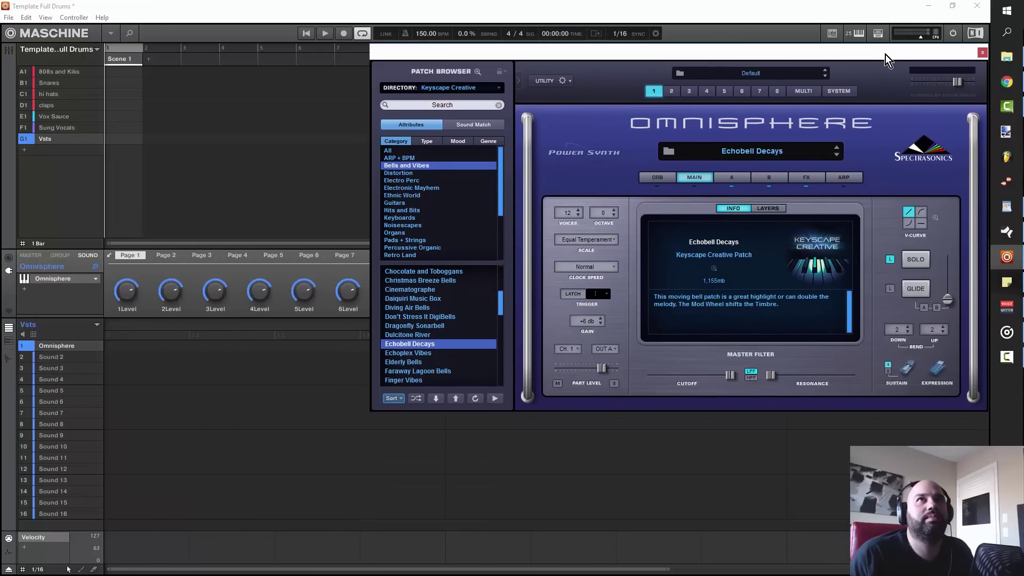
click(981, 54)
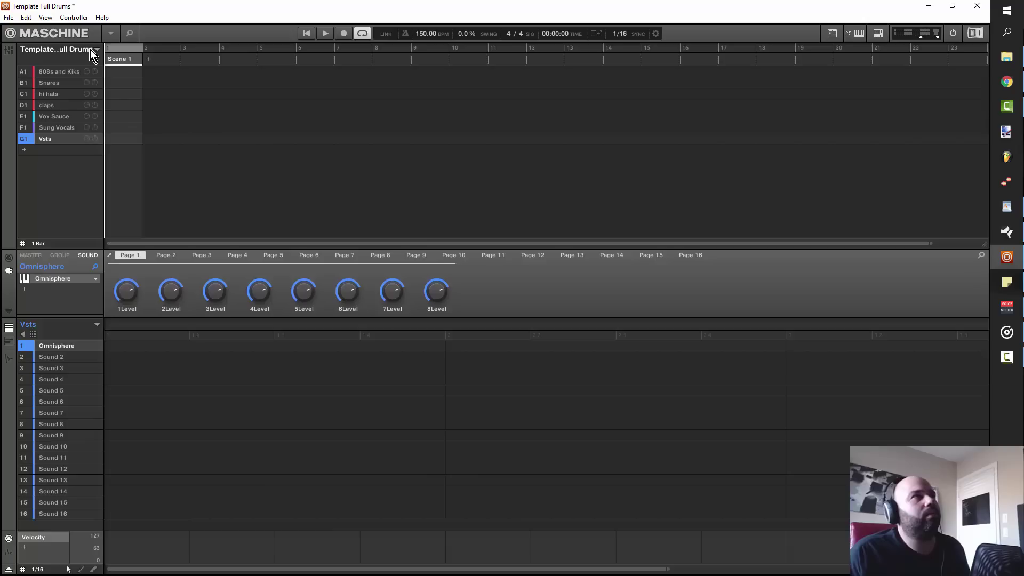
Step: In Preferences > Default, set the standalone template to Template Full Drums from Maschine 2 > Groups
click(8, 18)
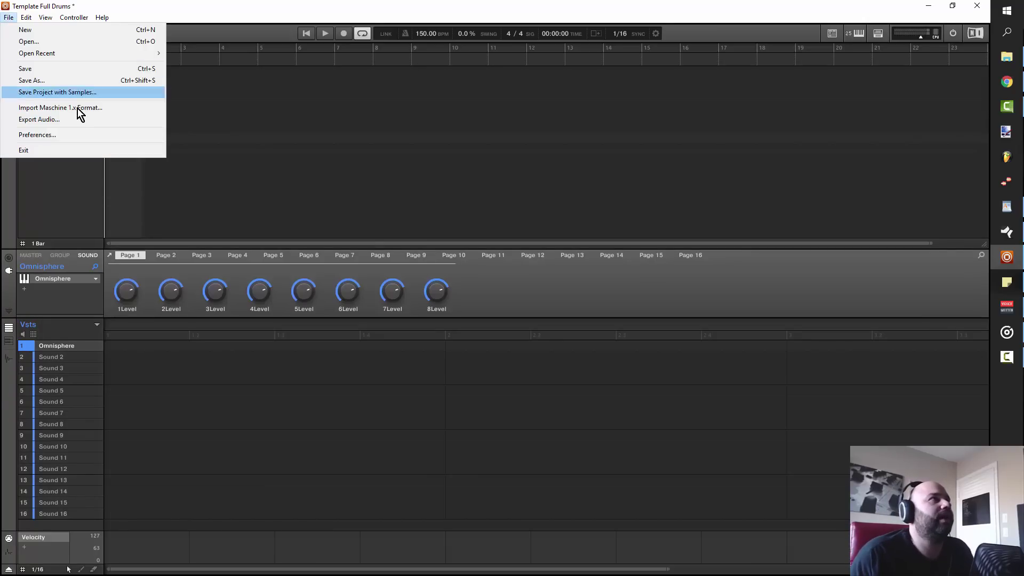
click(76, 134)
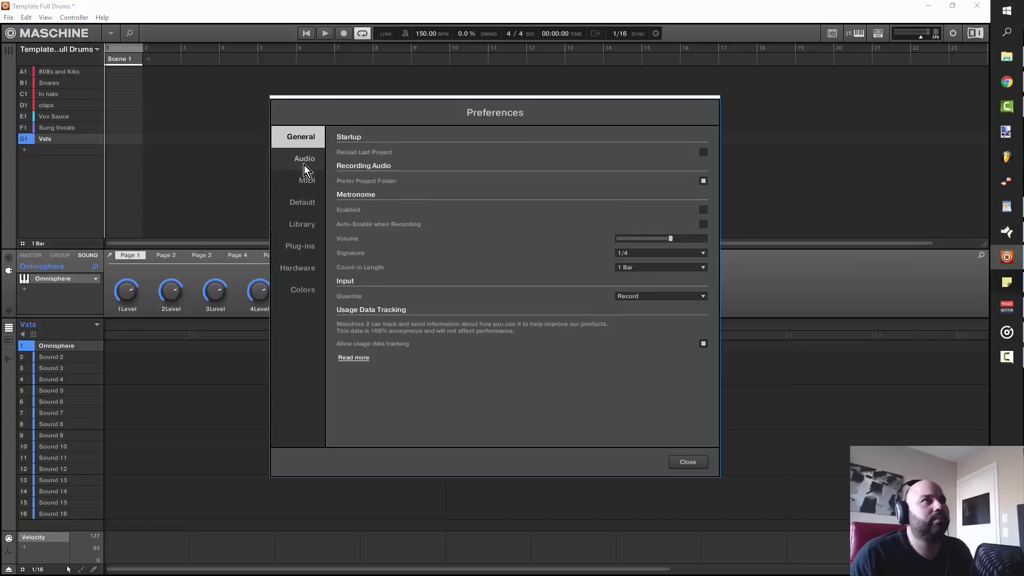
click(307, 203)
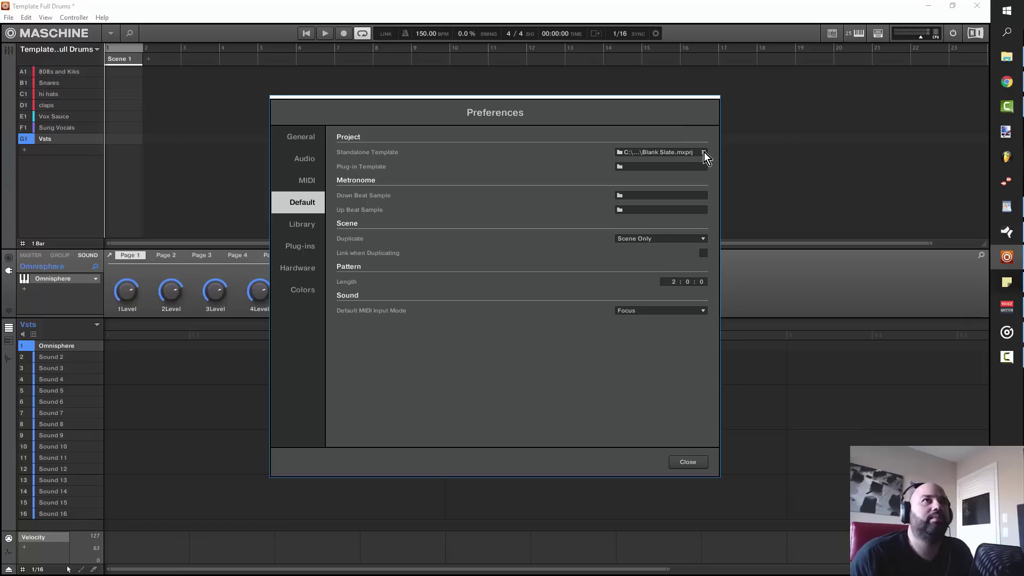
click(690, 152)
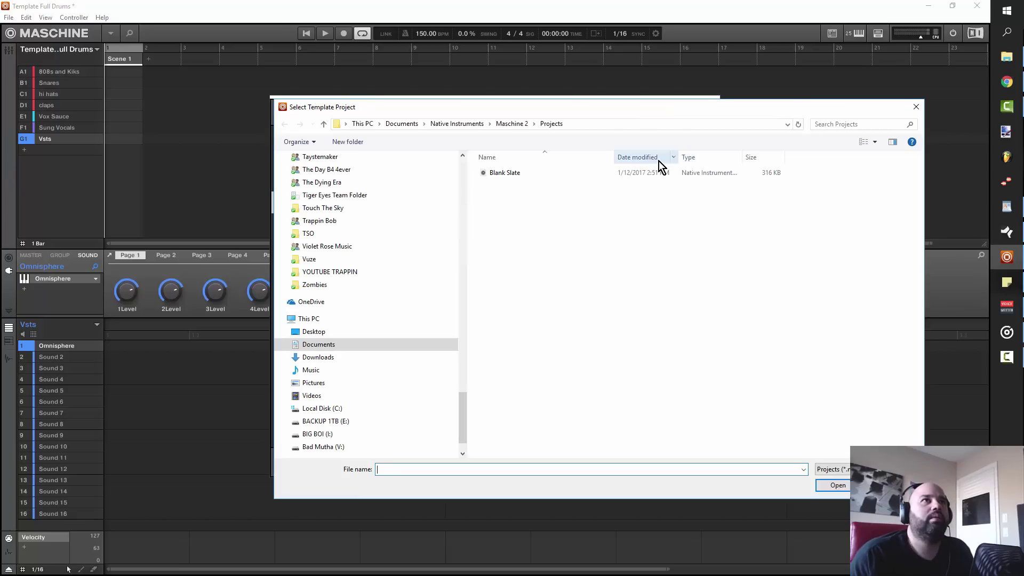
click(513, 124)
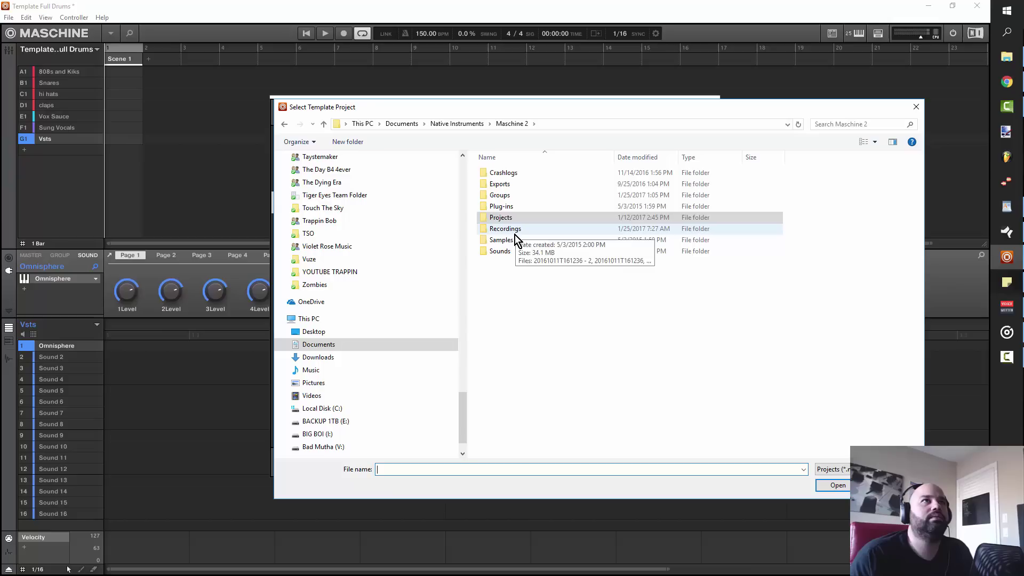
double_click(502, 195)
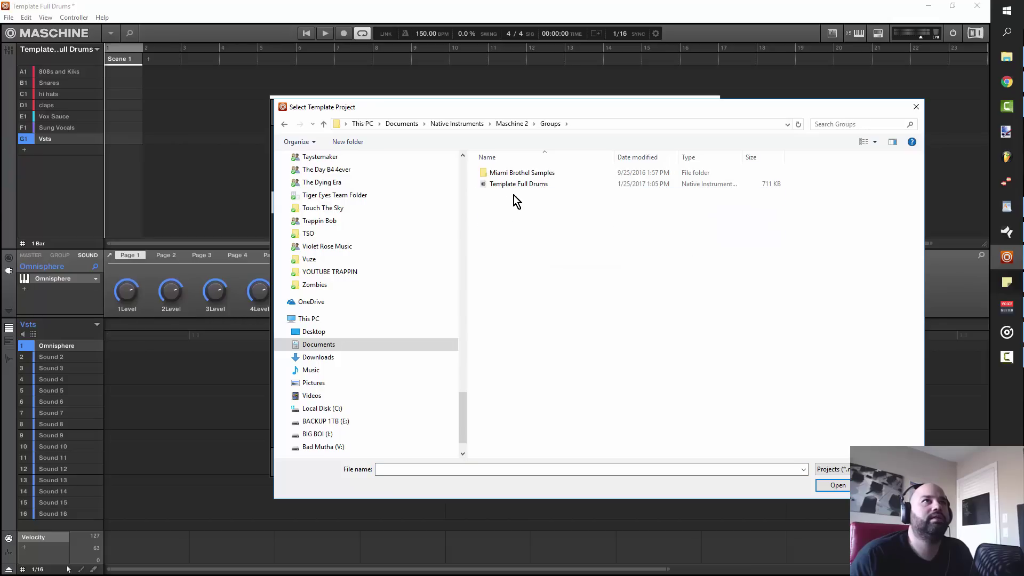
click(521, 185)
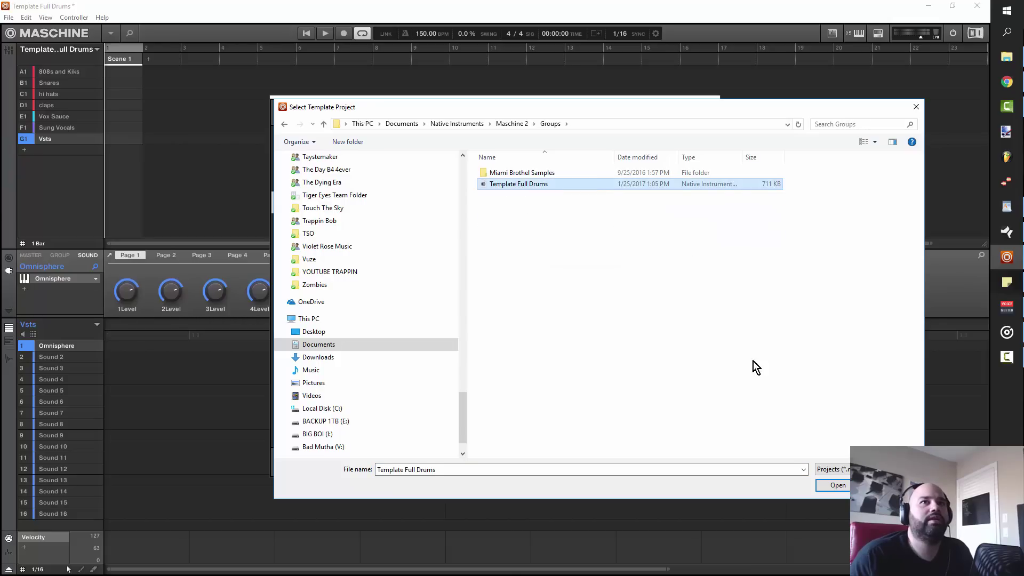
click(836, 486)
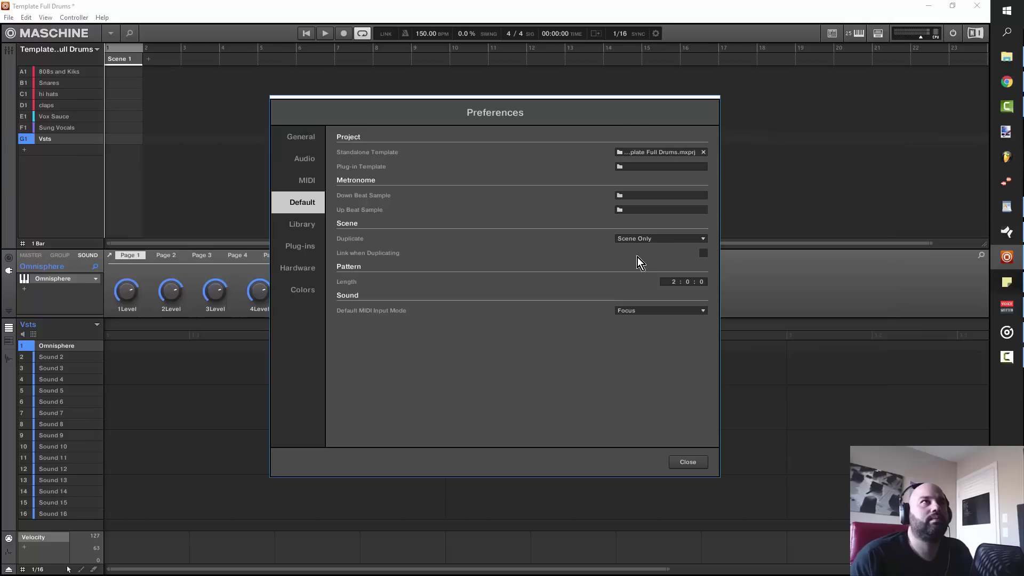
click(694, 461)
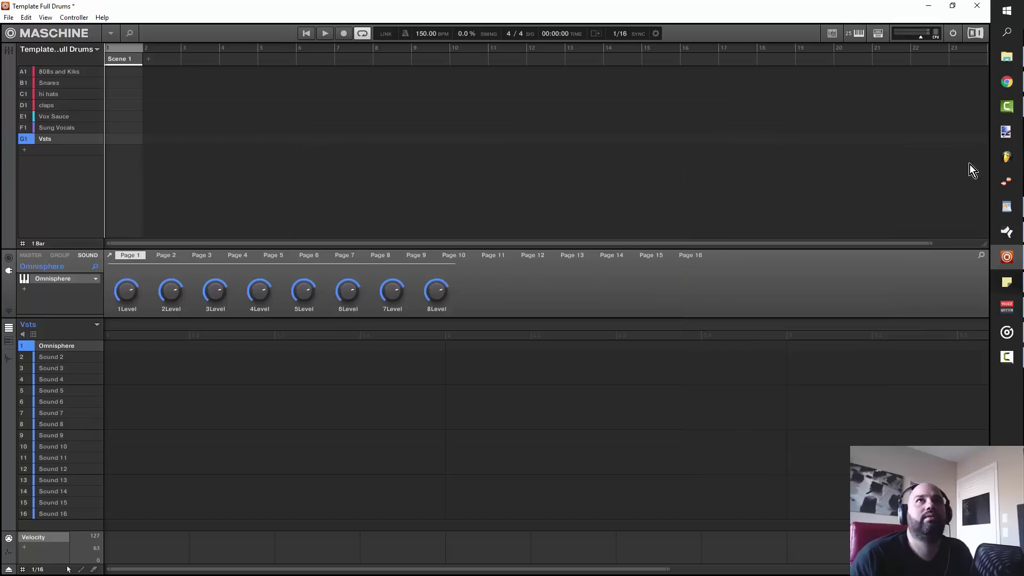
Step: Quit and relaunch Maschine 2, dismissing the JBridge 'Unable to locate proxy DLL' warning
click(977, 5)
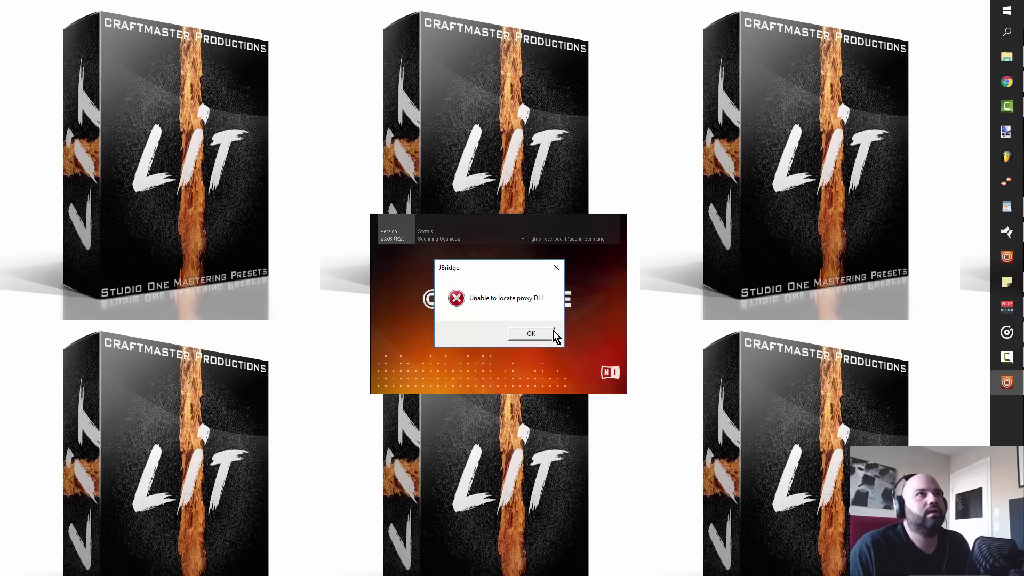
click(538, 334)
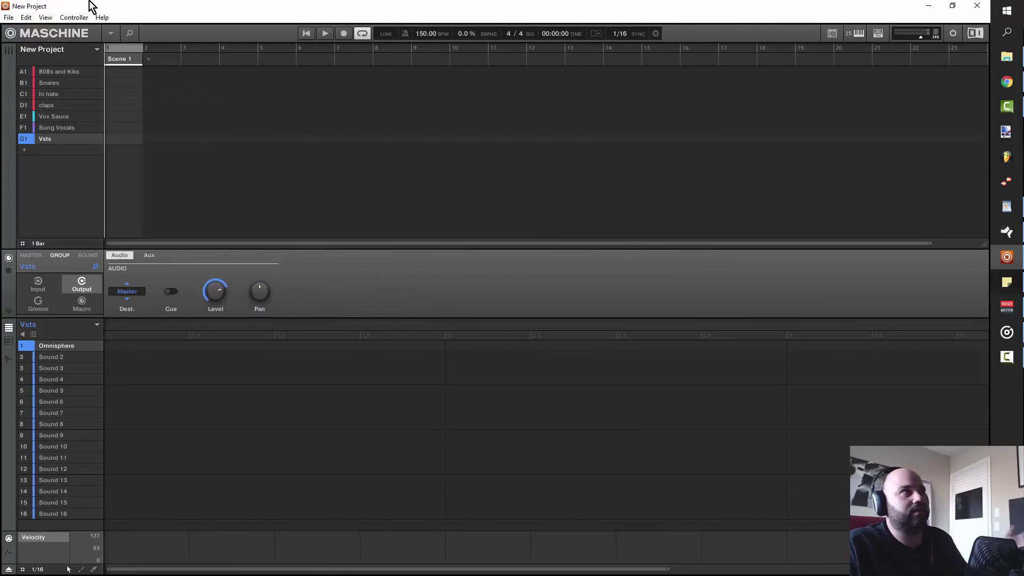
Step: Verify sounds in 808s and Kiks, Snares, hi hats, claps, Vox Sauce, Sung Vocals, and Omnisphere in Vsts
click(73, 73)
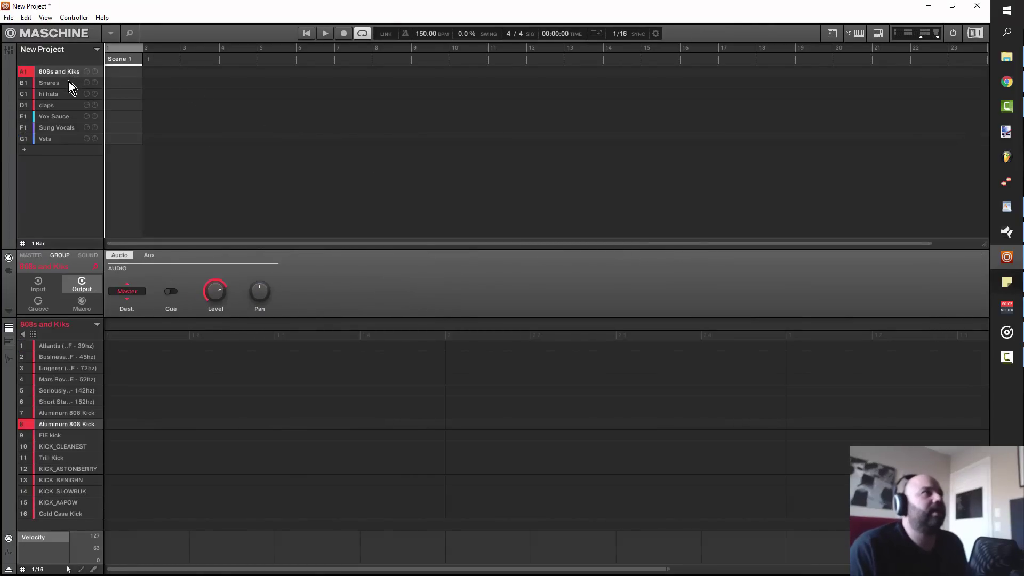
click(69, 82)
click(61, 94)
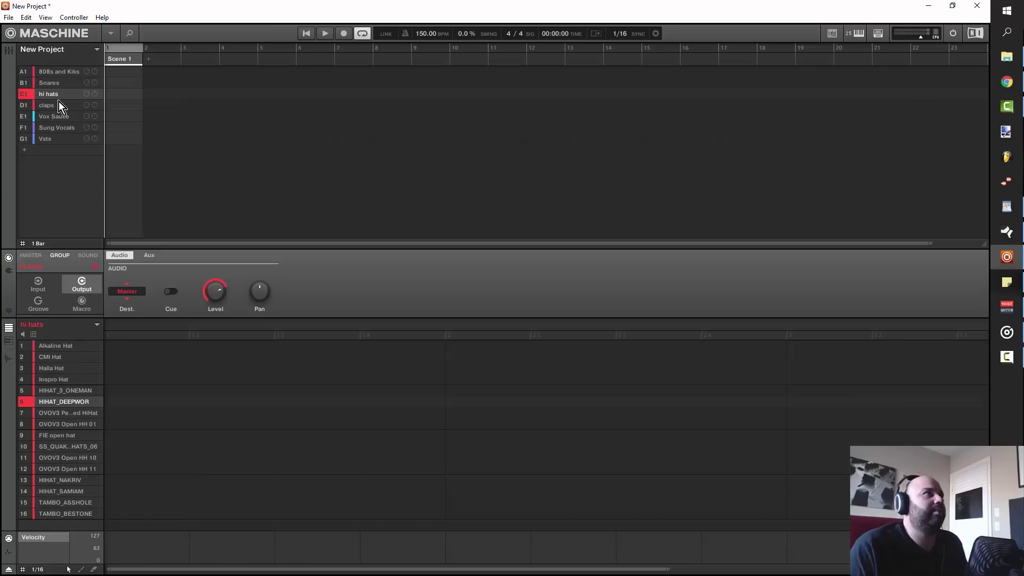
click(59, 108)
click(58, 116)
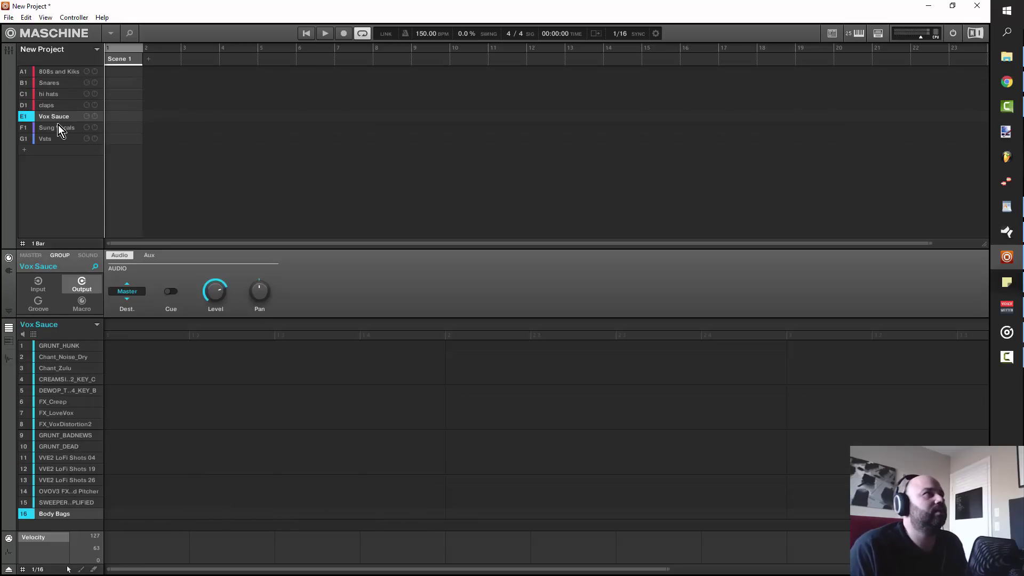
click(58, 126)
click(63, 139)
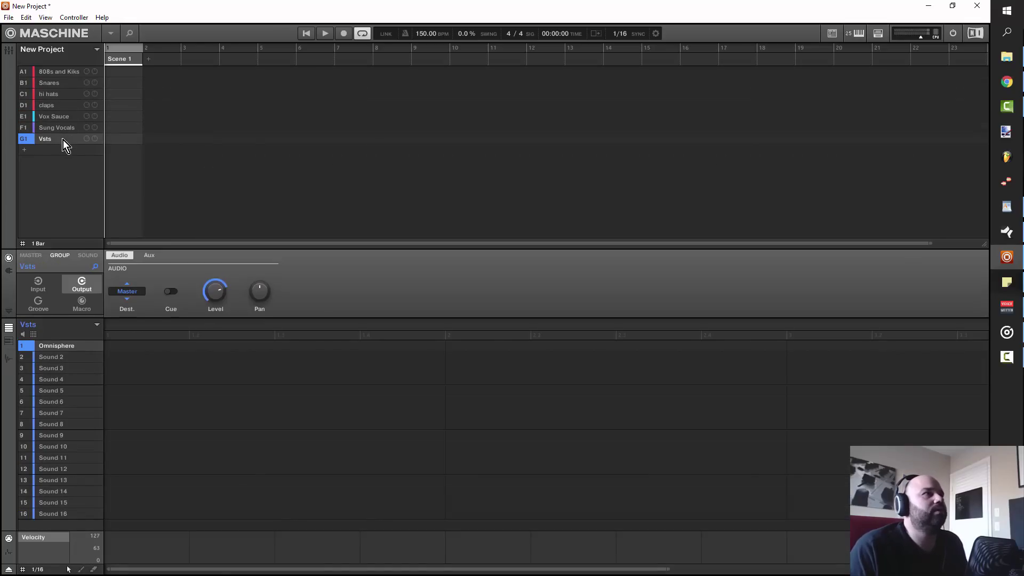